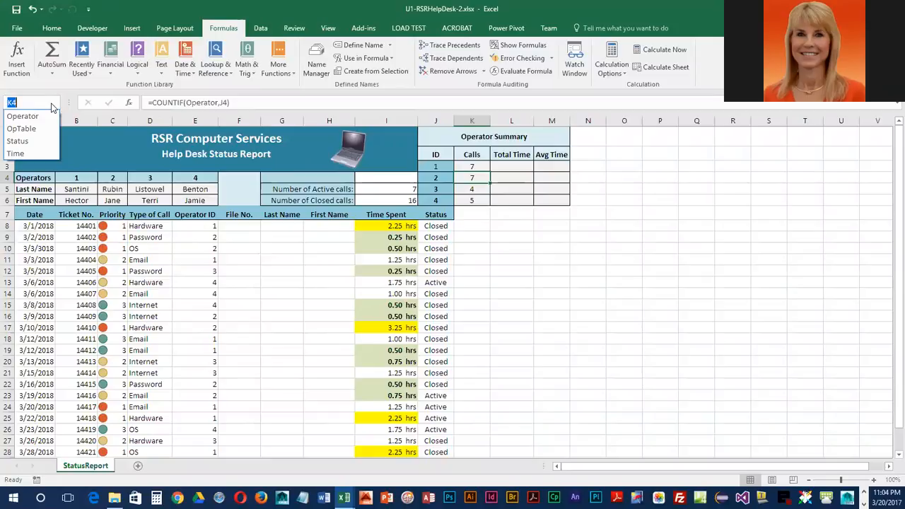
# Go through the named ranges Operator, OpTable, Status and Time to examine which cells each one covers.
pyautogui.click(22, 116)
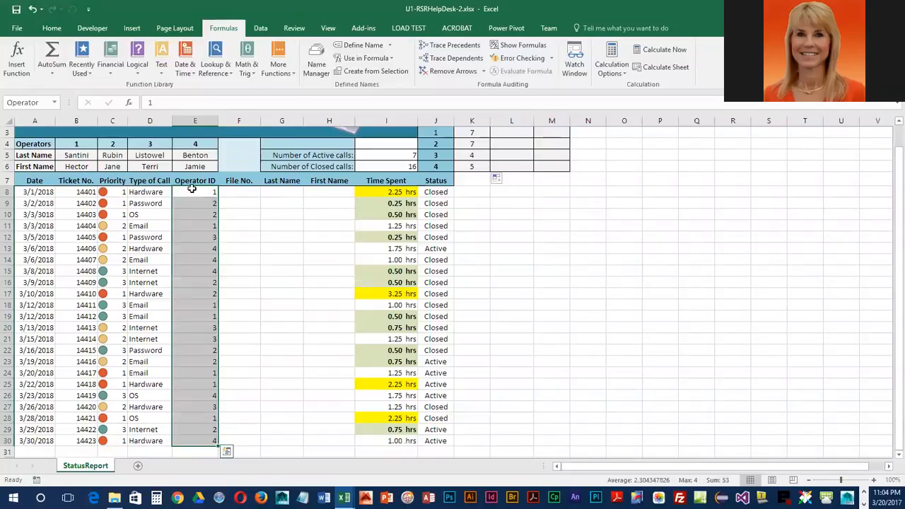
pyautogui.click(56, 103)
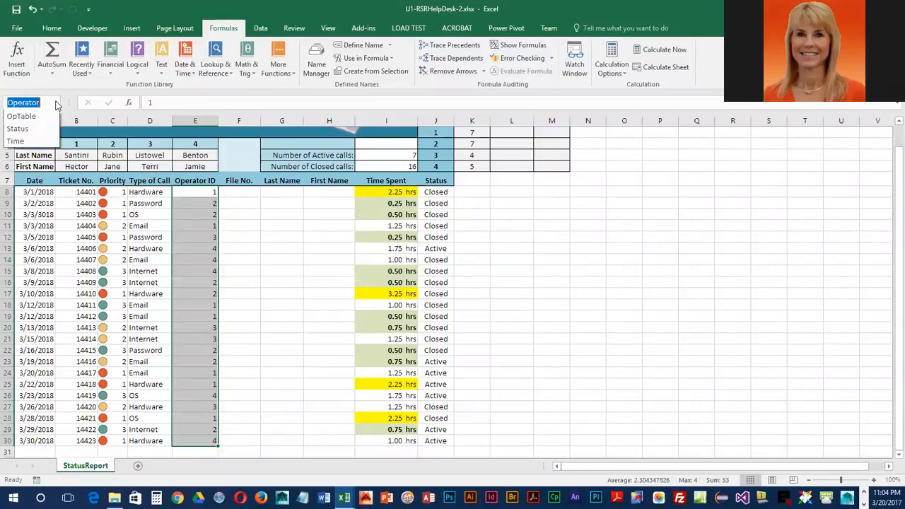
pyautogui.click(21, 116)
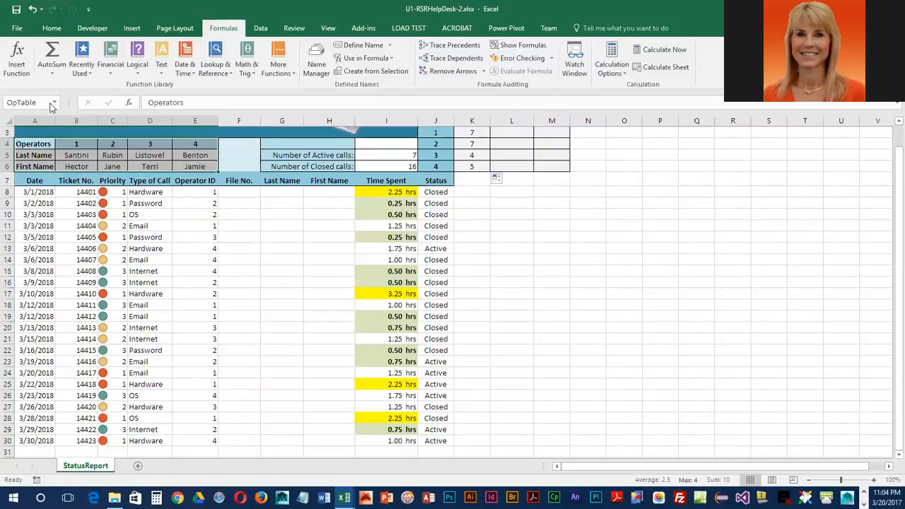
pyautogui.click(54, 102)
pyautogui.click(18, 141)
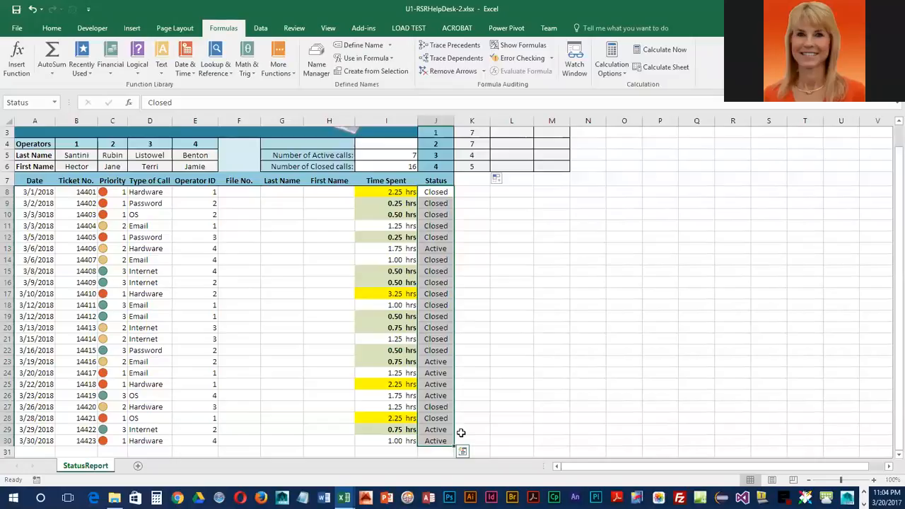
pyautogui.click(55, 102)
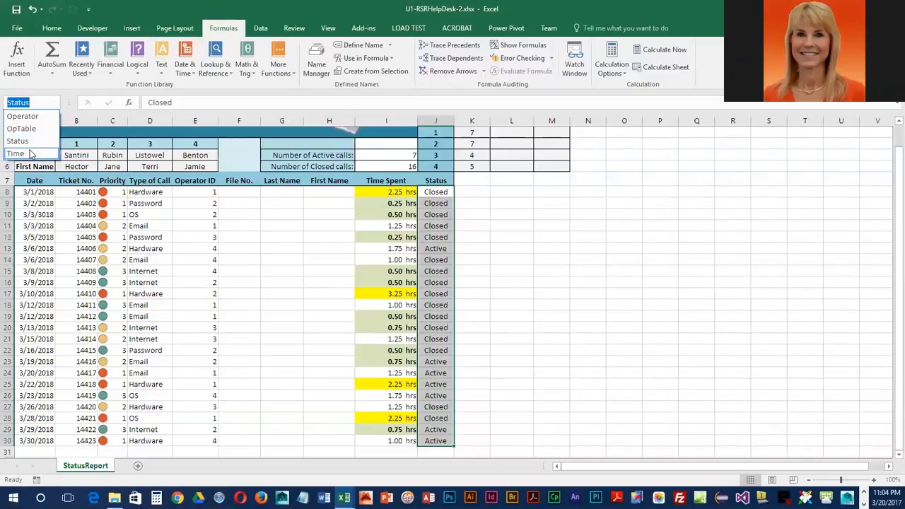
pyautogui.click(16, 153)
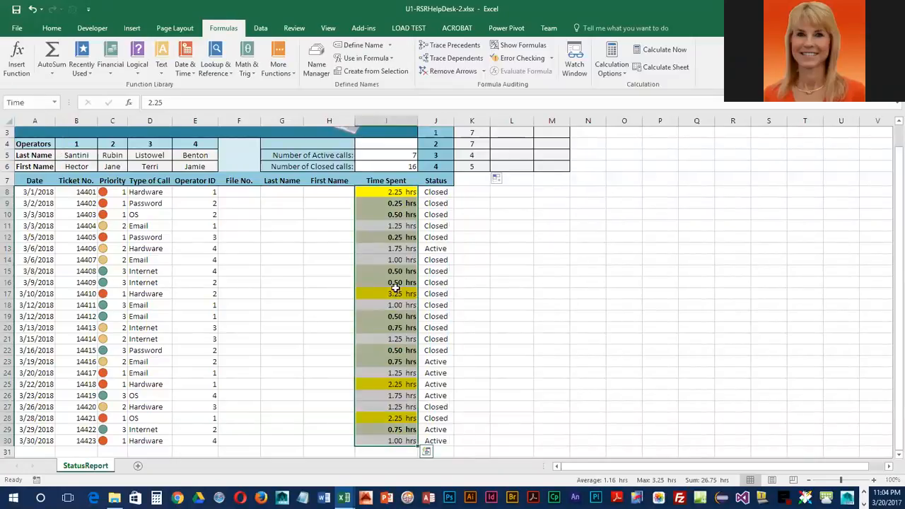
pyautogui.scroll(1, 398, 279)
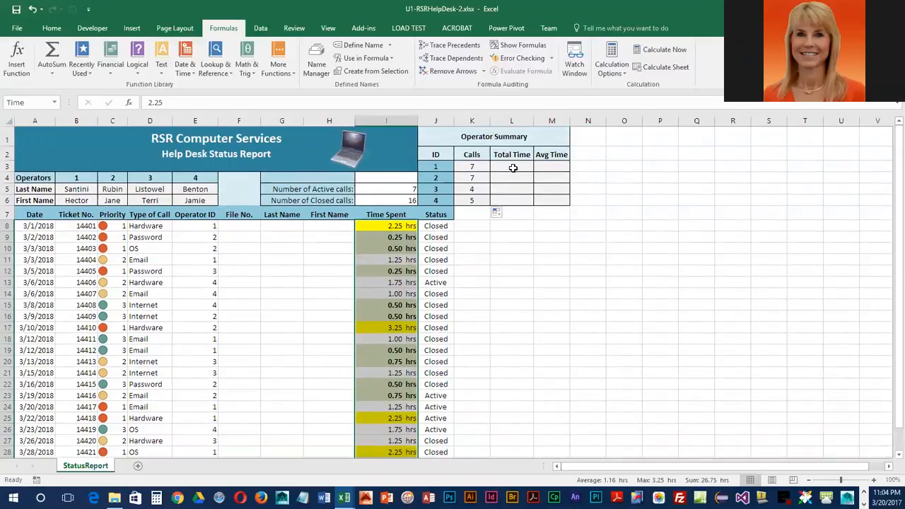
# Examine the COUNTIF formulas for the active and closed calls and for the Calls cells of operators 1 and 2.
pyautogui.click(390, 189)
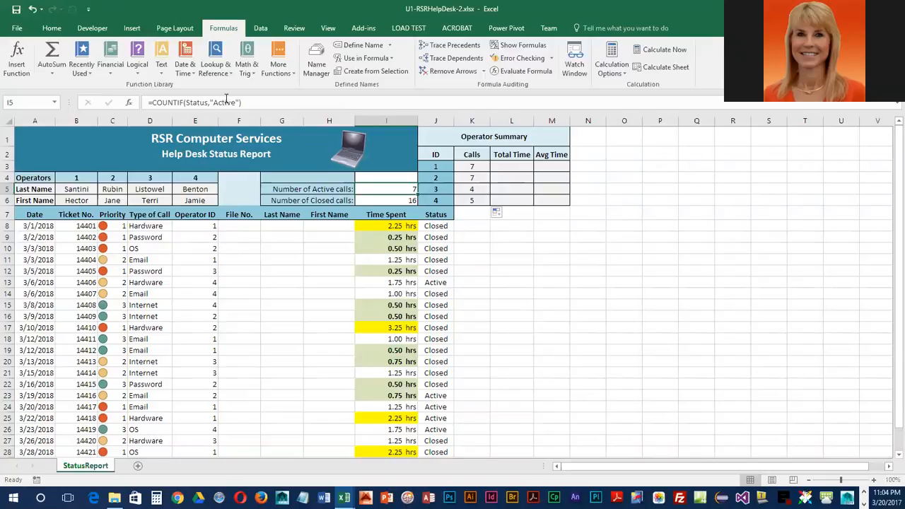
pyautogui.moveTo(215, 102); pyautogui.dragTo(236, 102)
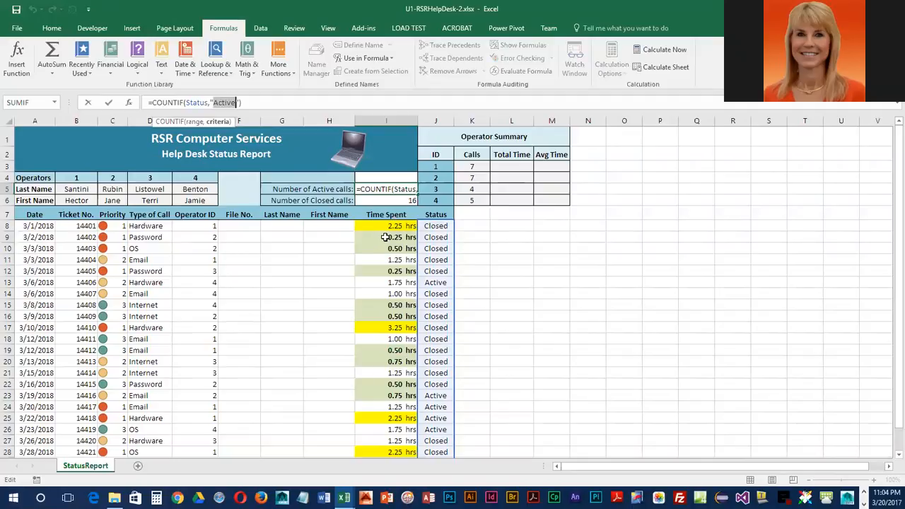
pyautogui.press('Return')
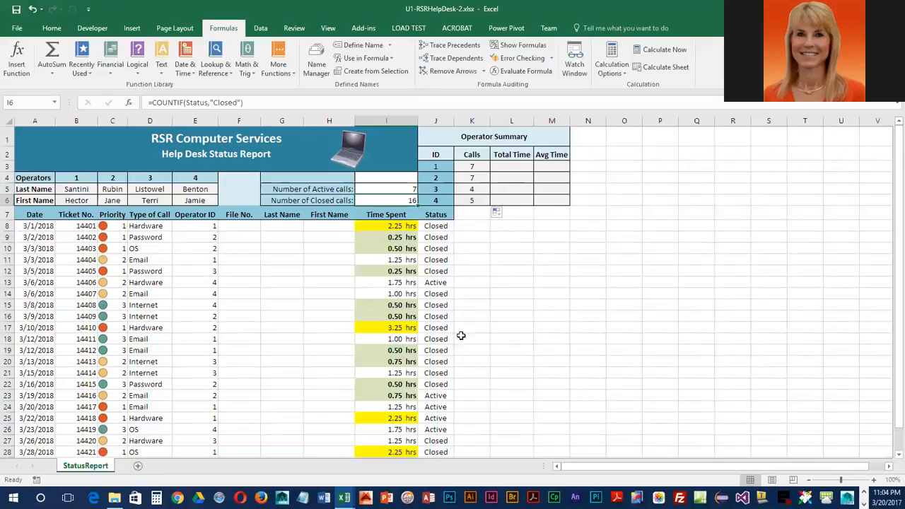
pyautogui.click(468, 167)
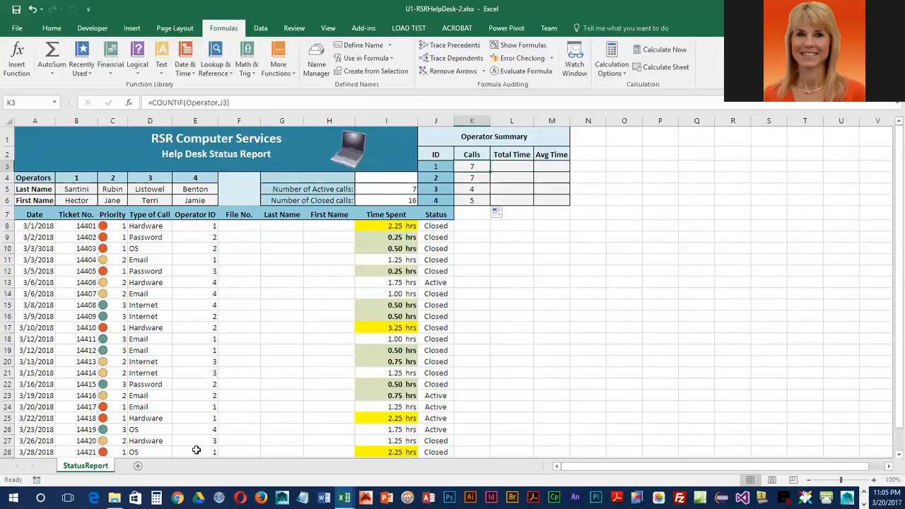
pyautogui.click(480, 178)
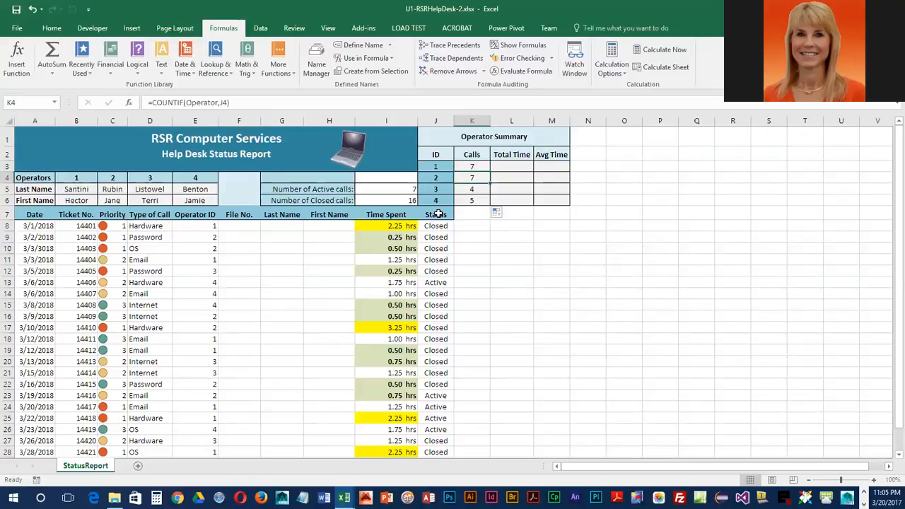
# Start a SUMIF function in Total Time cell L3 for operator 1, with J3 as the criteria.
pyautogui.click(519, 168)
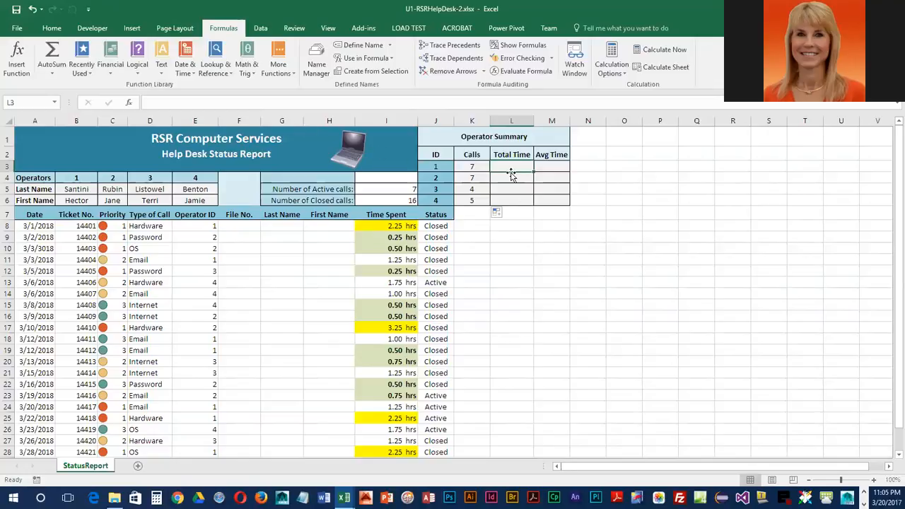
pyautogui.click(252, 76)
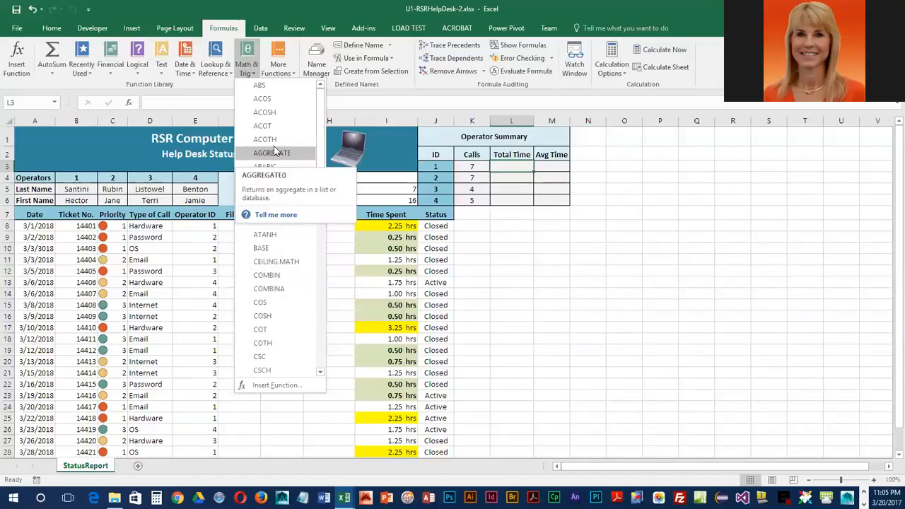
pyautogui.scroll(-15, 265, 283)
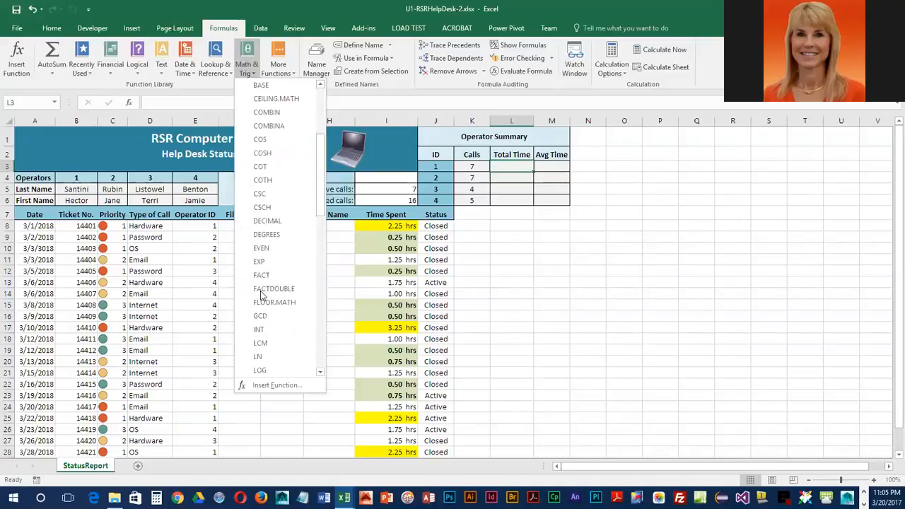
pyautogui.scroll(-3, 263, 326)
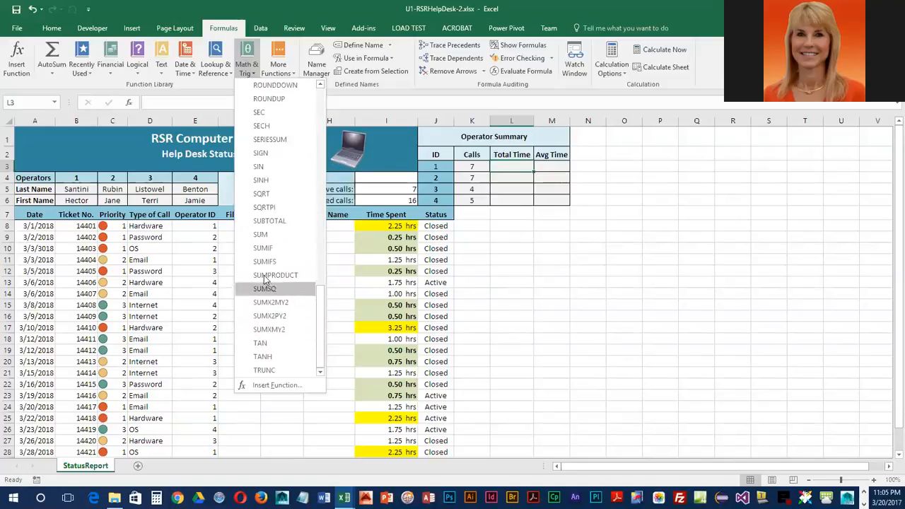
pyautogui.click(264, 248)
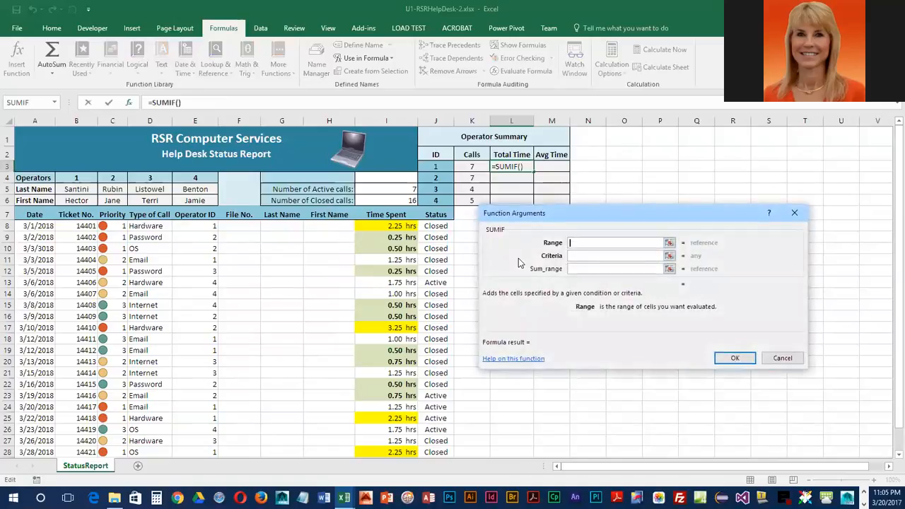
pyautogui.click(573, 256)
pyautogui.click(584, 256)
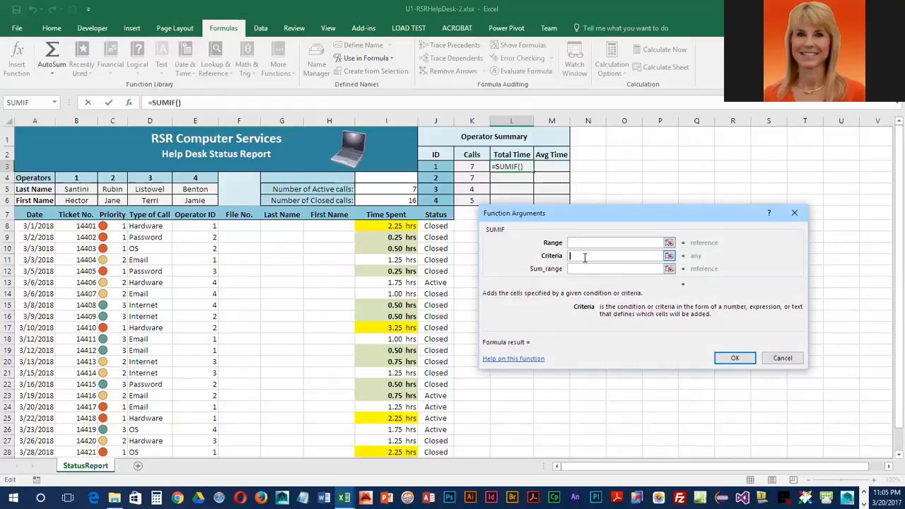
pyautogui.click(434, 164)
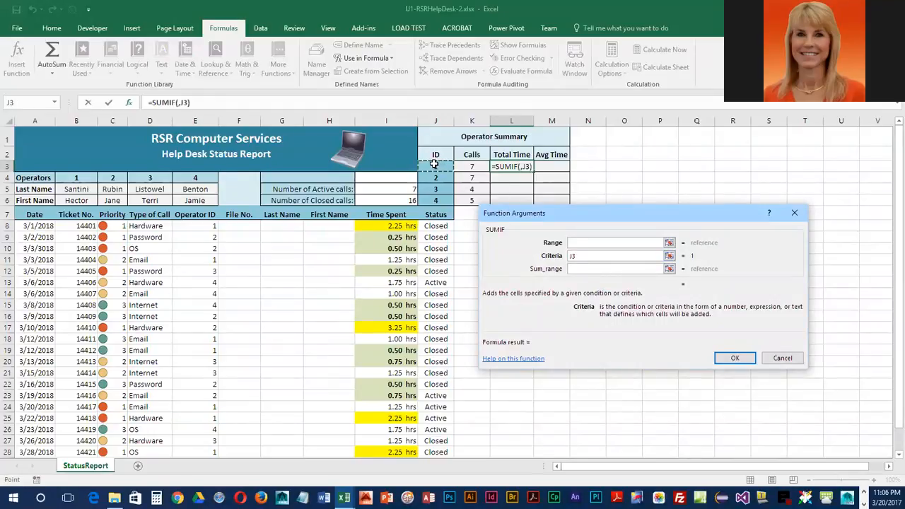
# Complete the SUMIF in L3 with Operator as the range and Time as the sum range.
pyautogui.click(585, 242)
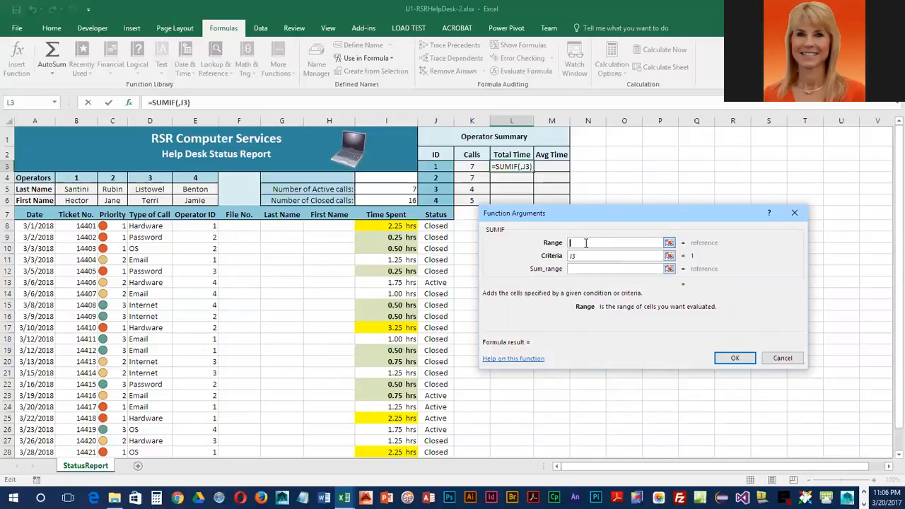
pyautogui.write('Operator')
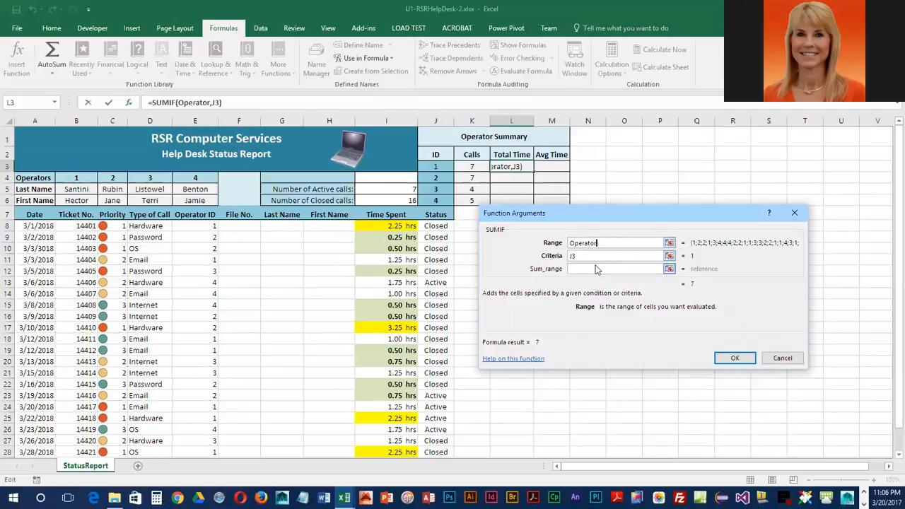
pyautogui.click(595, 269)
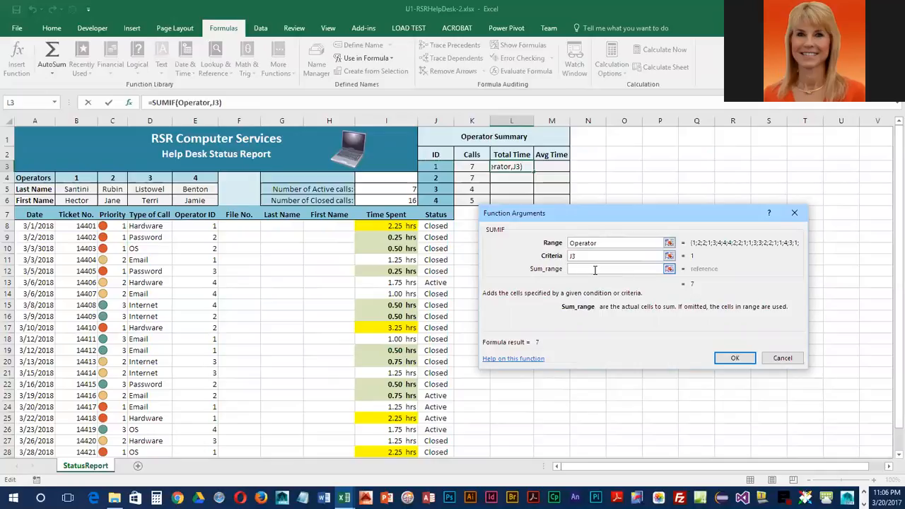
pyautogui.write('Time')
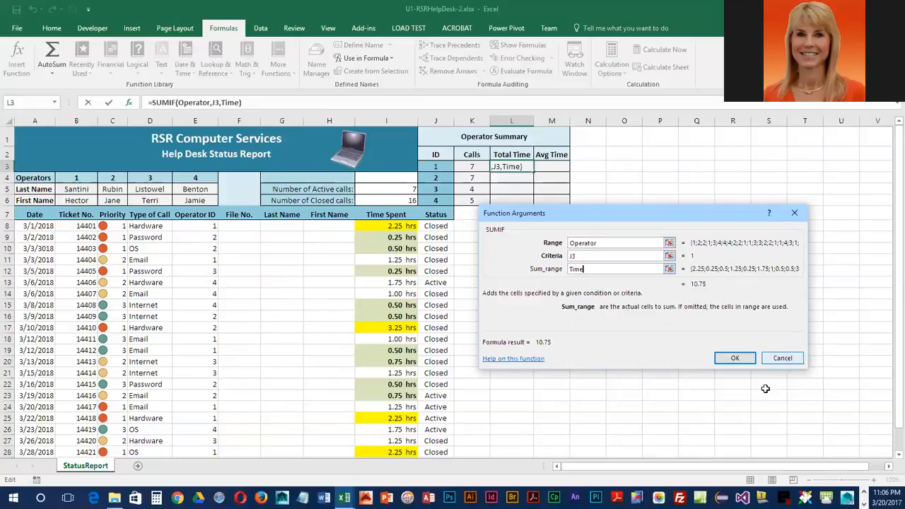
pyautogui.click(735, 359)
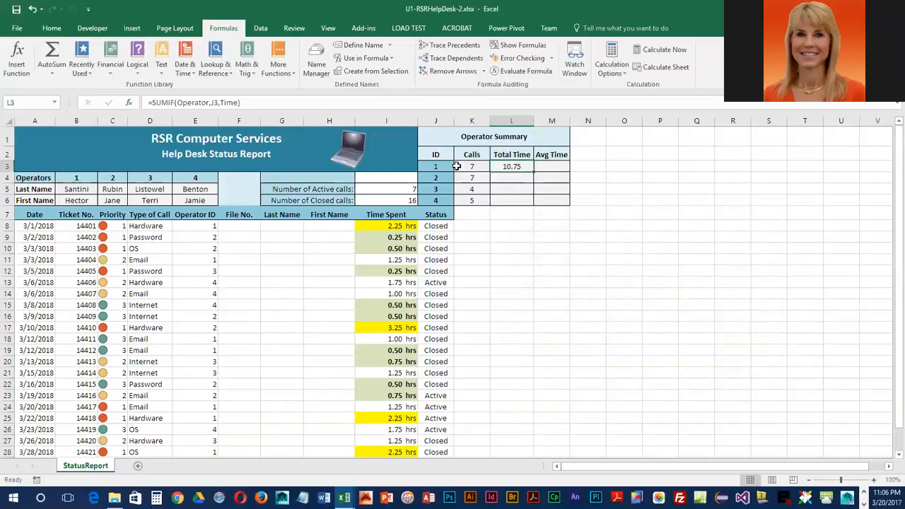
# Fill the Total Time formula from L3 down to L6 and check the copied formulas in L4 and L5.
pyautogui.click(189, 102)
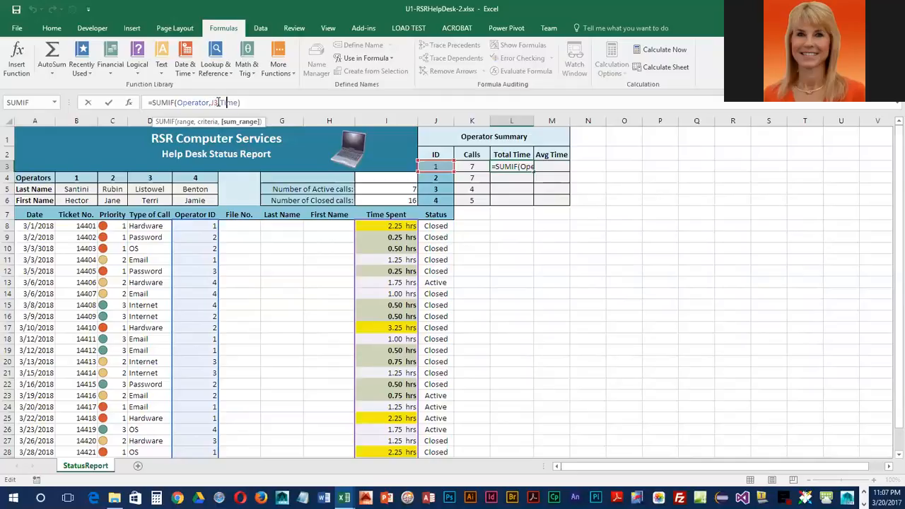
pyautogui.hotkey('ctrl', 'Return')
pyautogui.moveTo(535, 171); pyautogui.dragTo(535, 204)
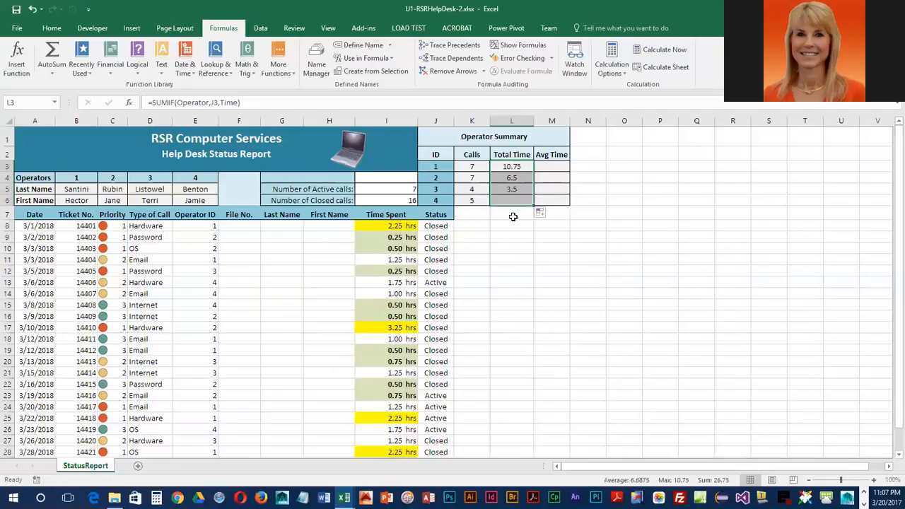
pyautogui.click(521, 178)
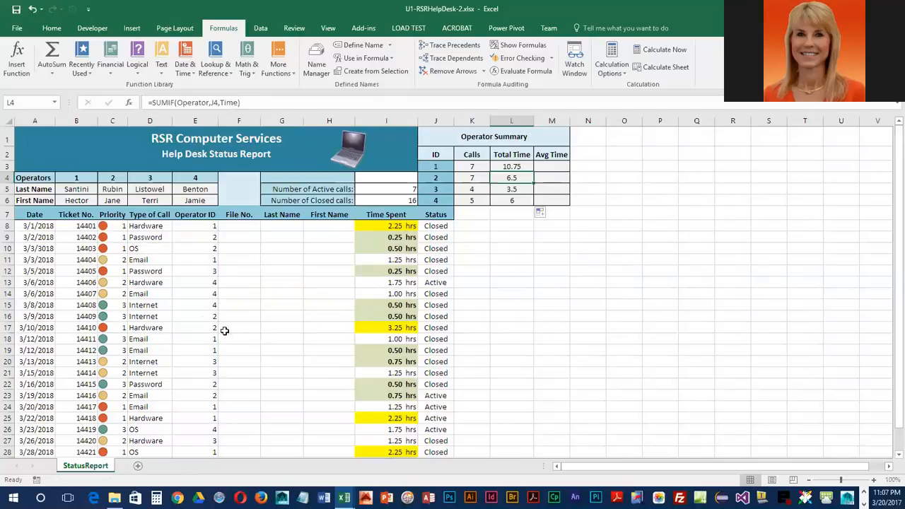
pyautogui.click(518, 190)
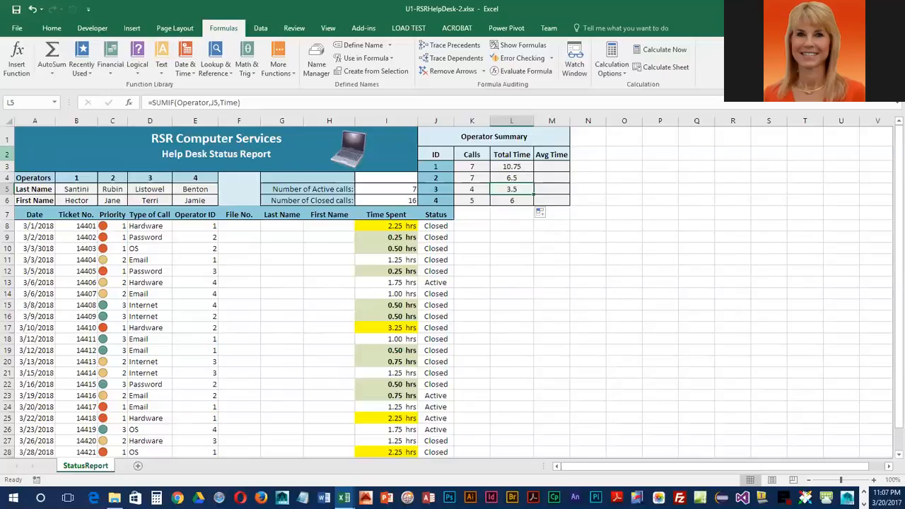
# Copy the Total Time formula from L3 into Avg Time cell M3.
pyautogui.click(558, 165)
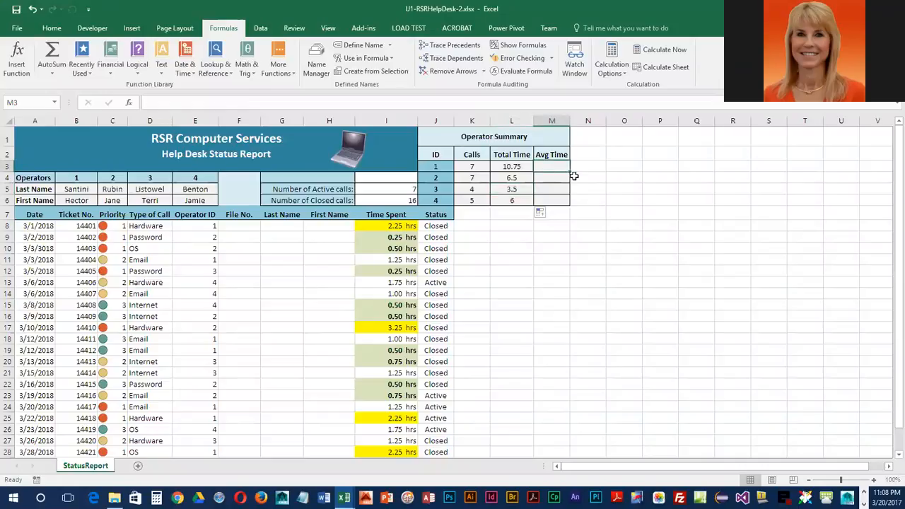
pyautogui.click(509, 167)
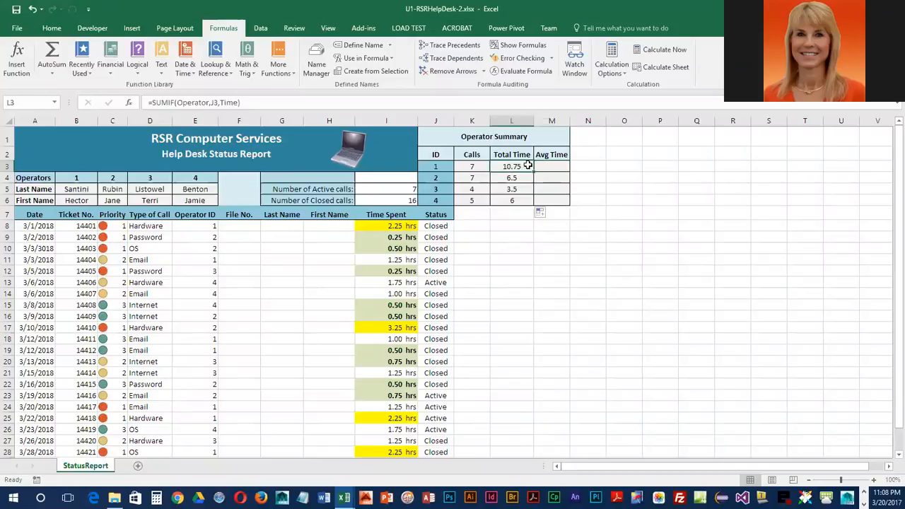
pyautogui.hotkey('ctrl', 'c')
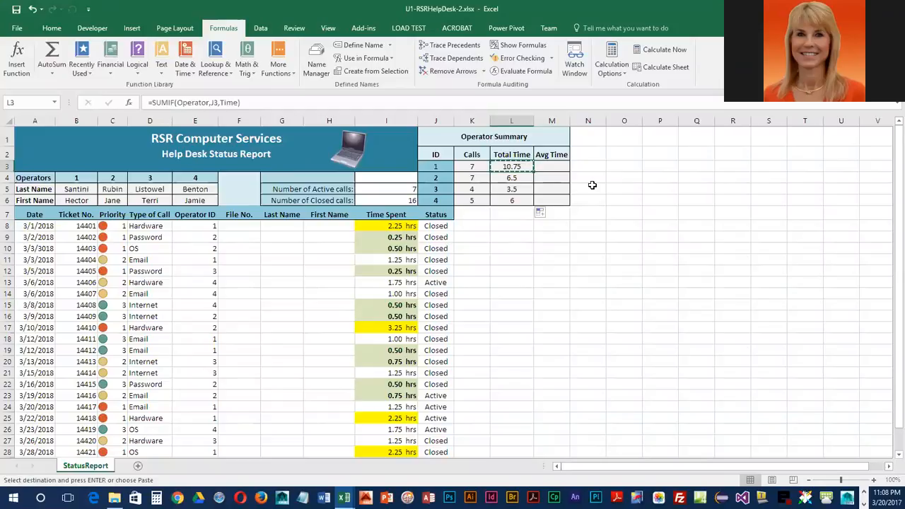
pyautogui.click(559, 166)
pyautogui.hotkey('ctrl', 'v')
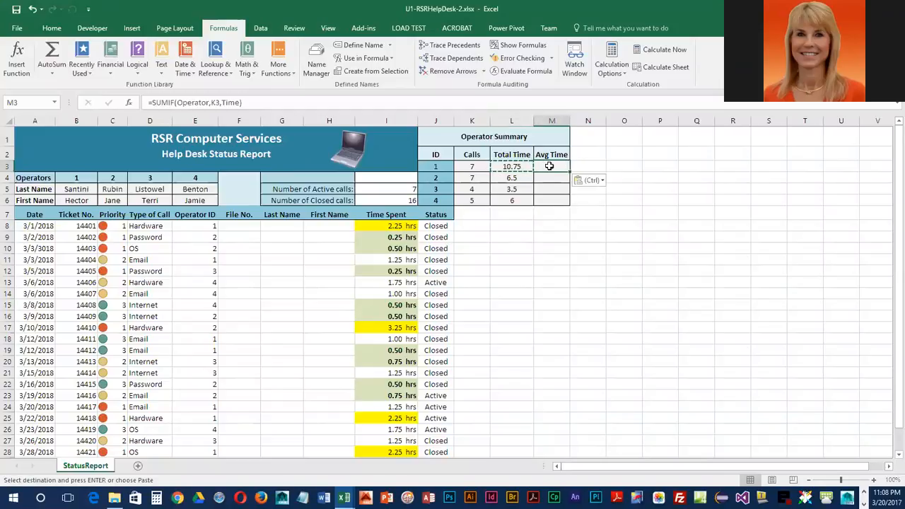
pyautogui.press('Escape')
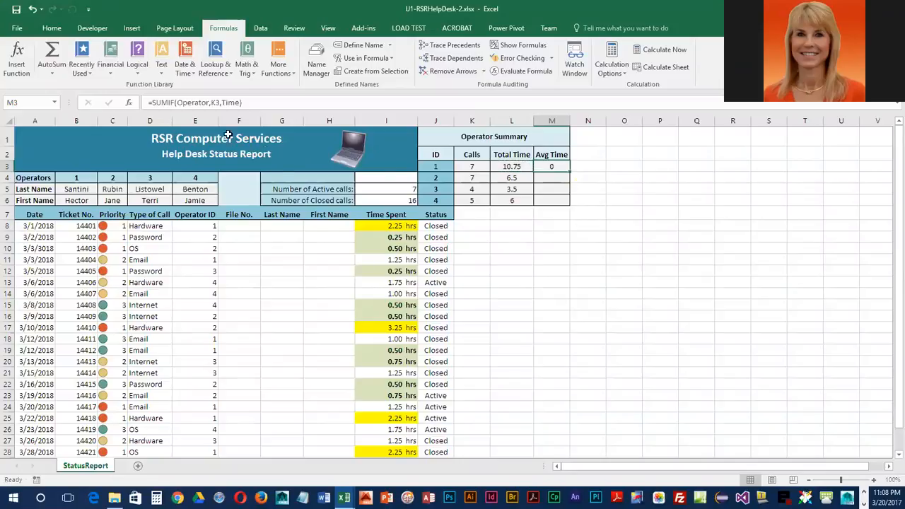
# Change the formula in Avg Time cell M3 to AVERAGEIF with Operator, J3 and Time as its arguments.
pyautogui.doubleClick(159, 103)
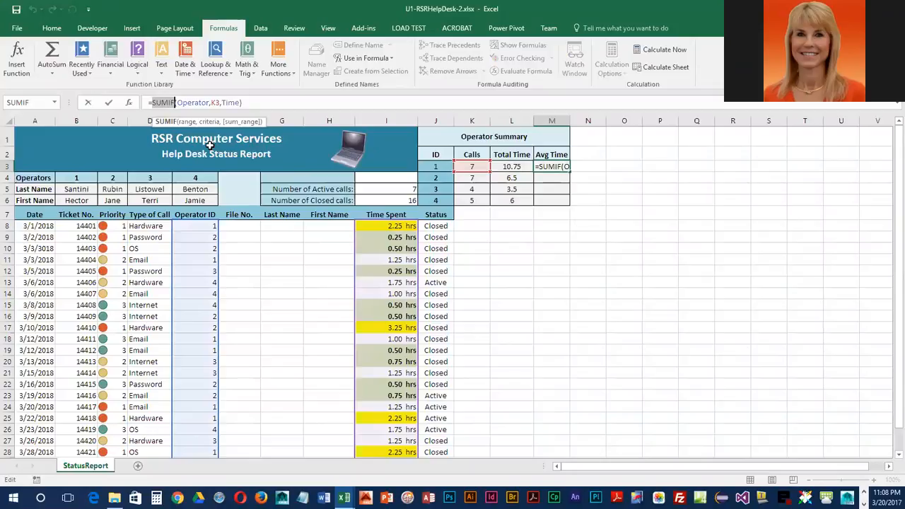
pyautogui.write('averageif')
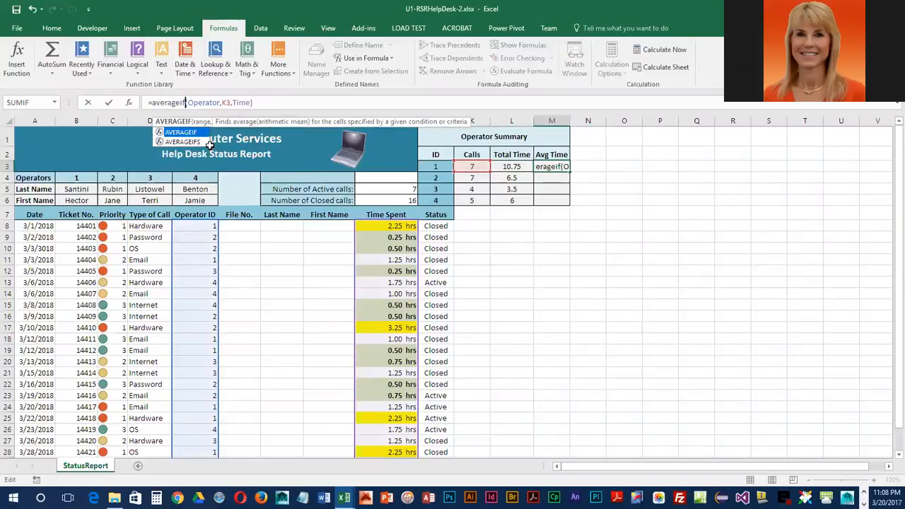
pyautogui.click(221, 103)
pyautogui.click(222, 103)
pyautogui.press('Right')
pyautogui.press('BackSpace')
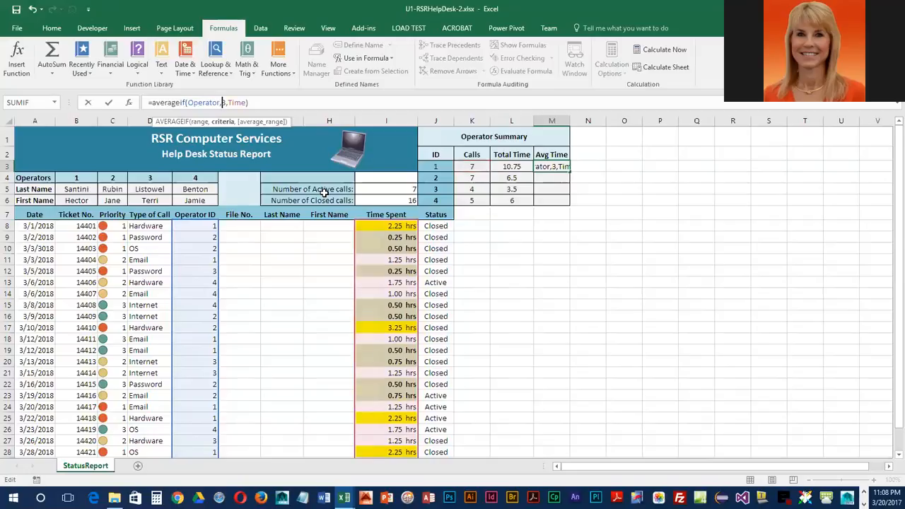
pyautogui.write('j')
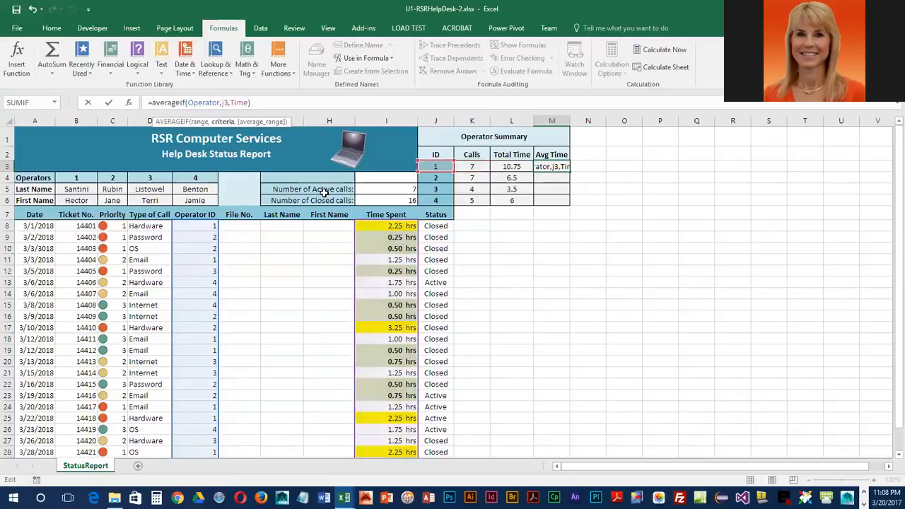
pyautogui.press('Return')
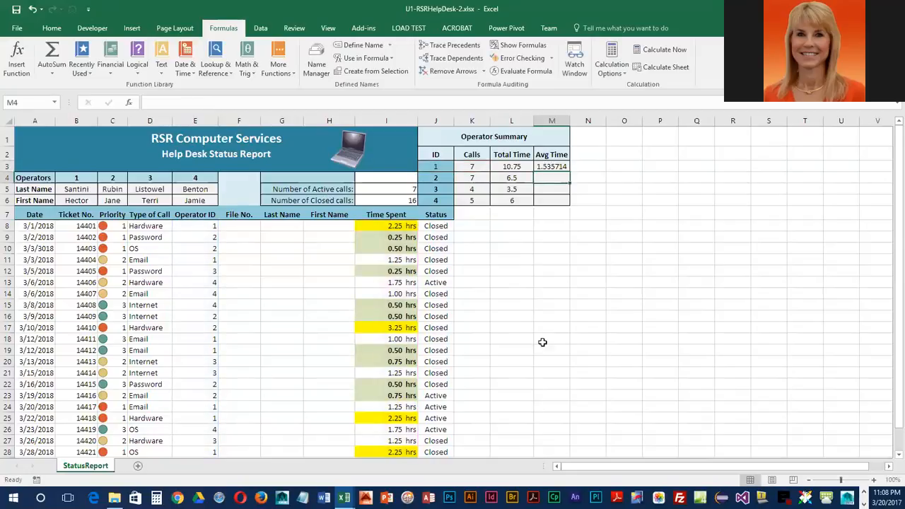
# Clear cell M3 and start a new AVERAGEIF function there with J3 as the criteria.
pyautogui.click(559, 166)
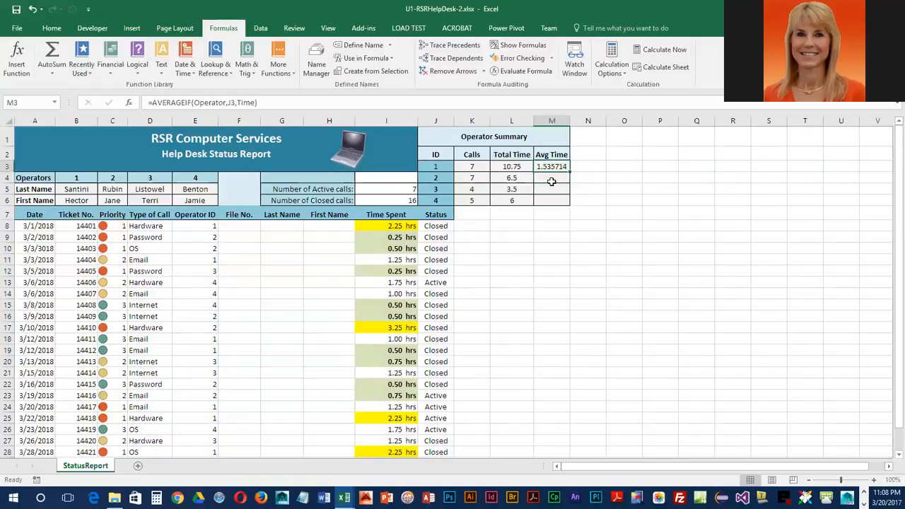
pyautogui.press('Delete')
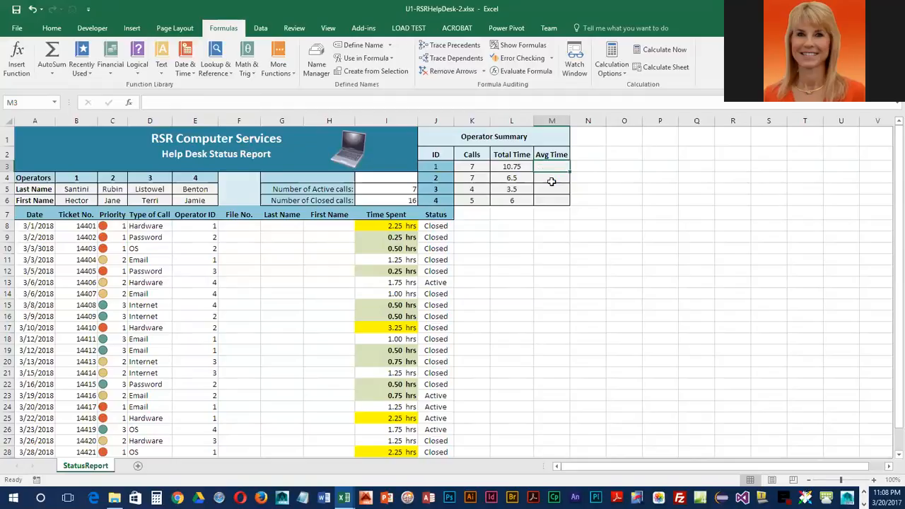
pyautogui.click(282, 71)
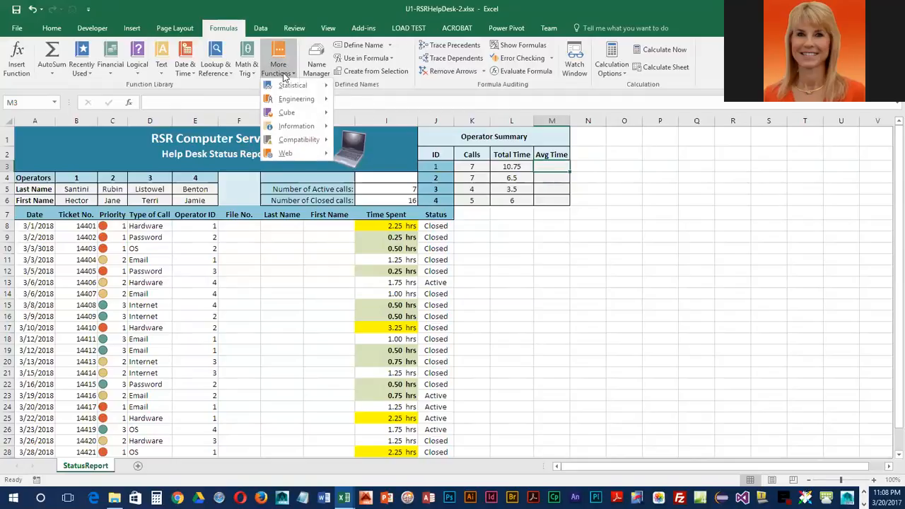
pyautogui.moveTo(287, 85)
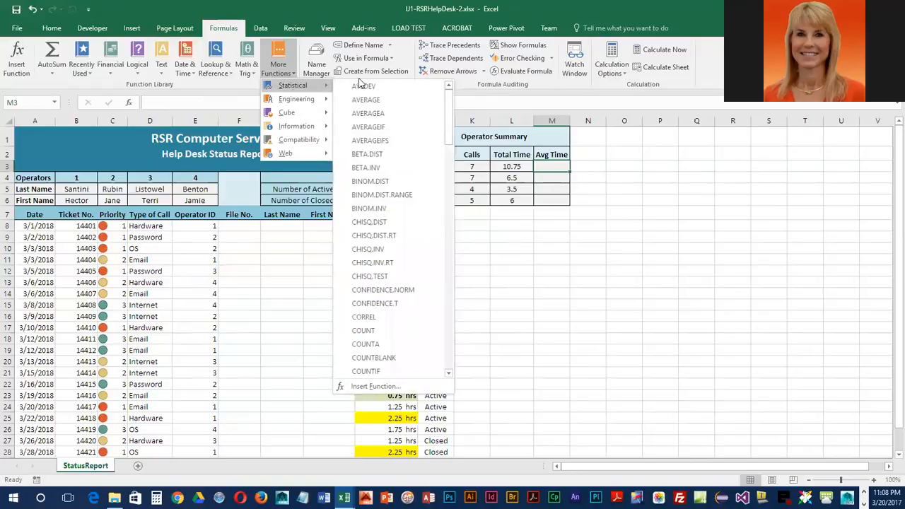
pyautogui.click(388, 128)
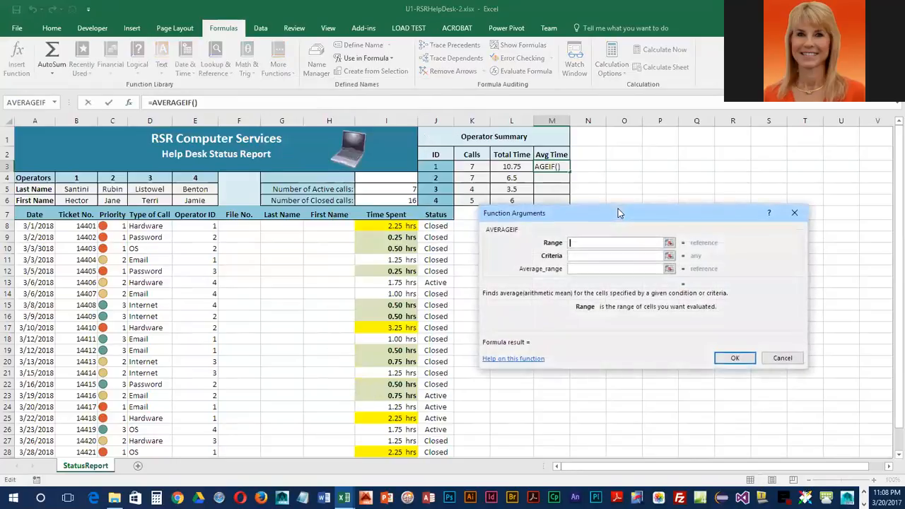
pyautogui.moveTo(618, 221); pyautogui.dragTo(599, 266)
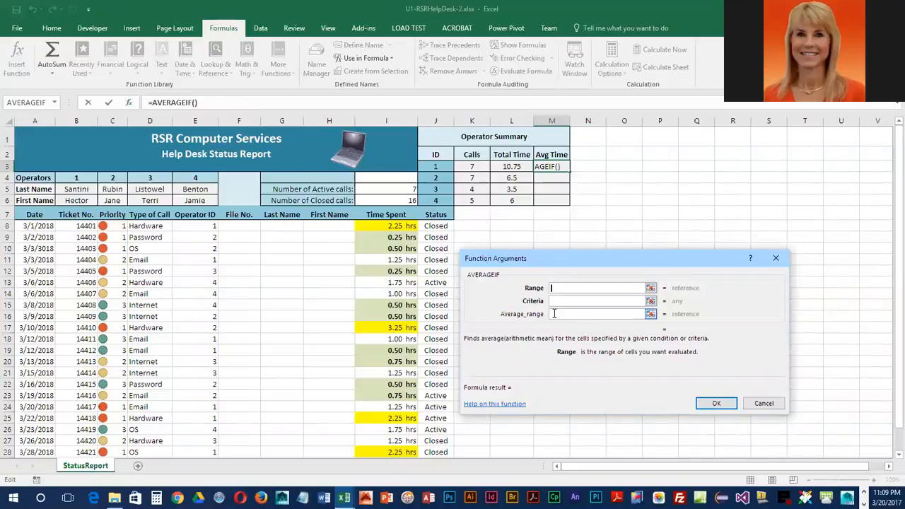
pyautogui.click(574, 301)
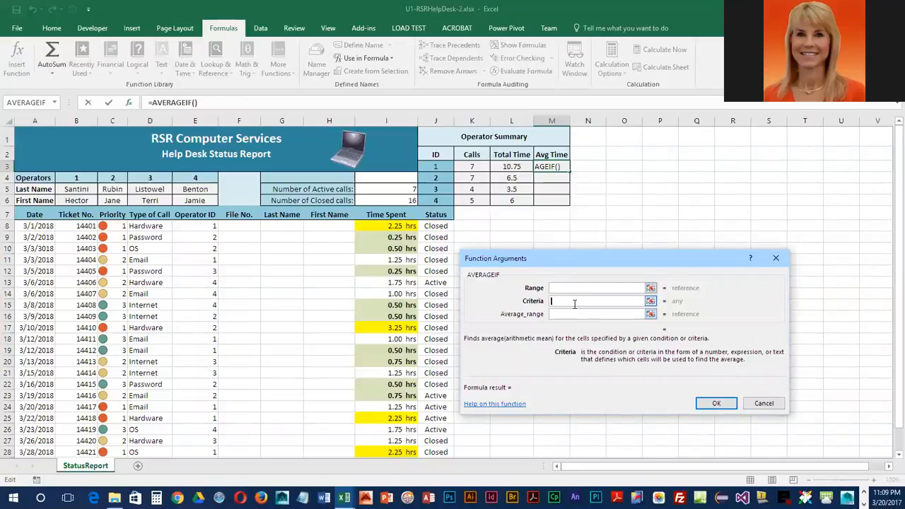
pyautogui.click(436, 169)
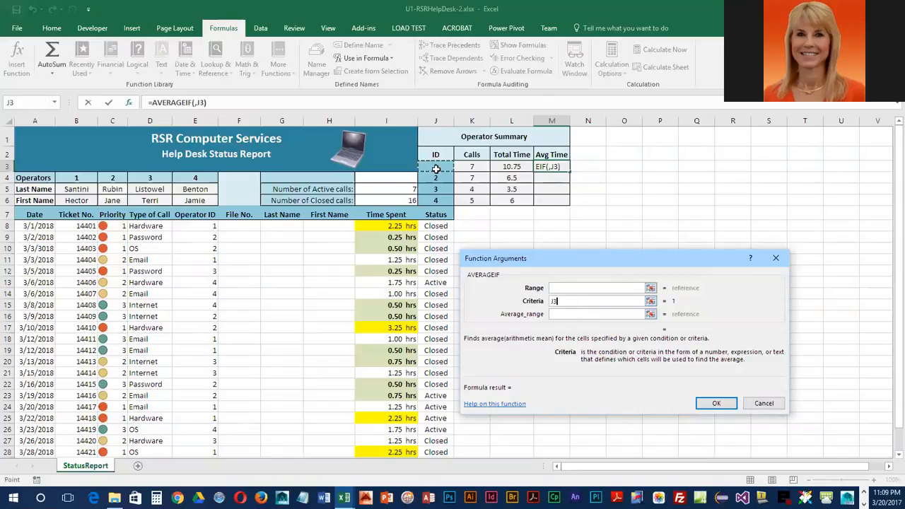
# Complete the AVERAGEIF in M3 with Operator as the range and Time as the average range.
pyautogui.click(573, 288)
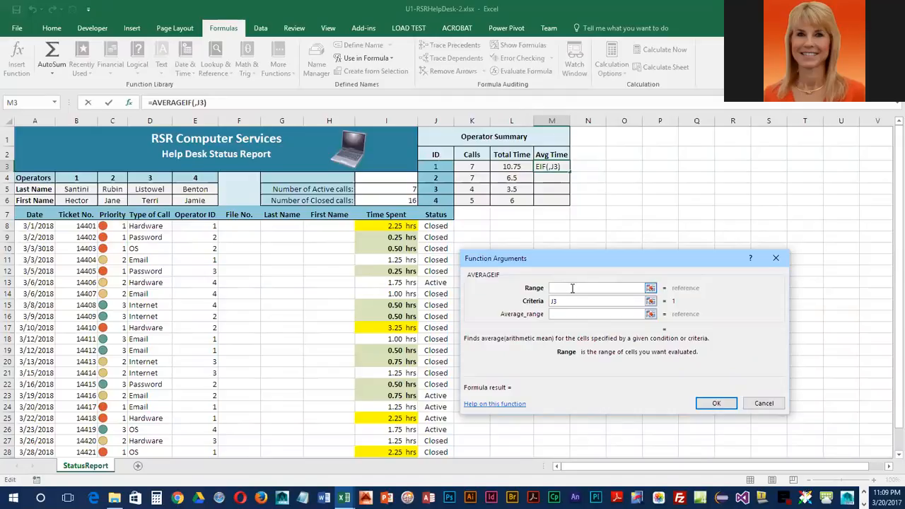
pyautogui.write('Operator')
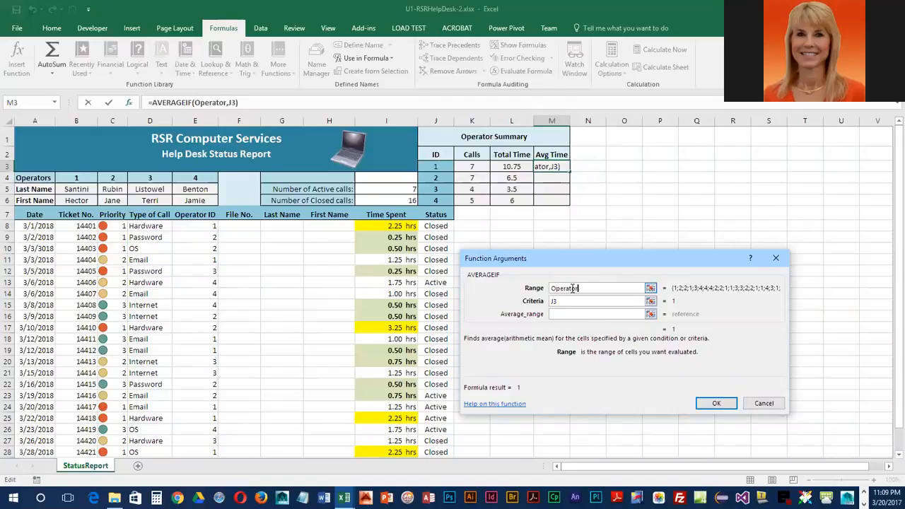
pyautogui.click(566, 317)
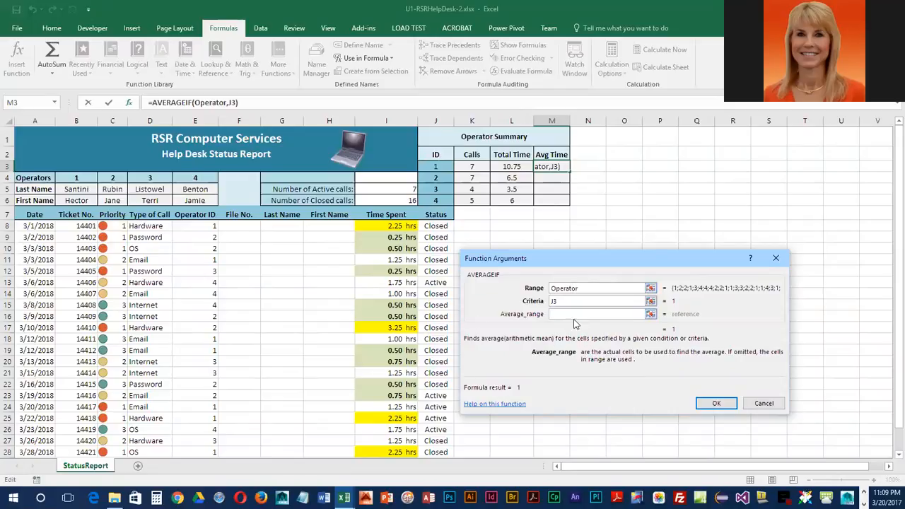
pyautogui.write('Time')
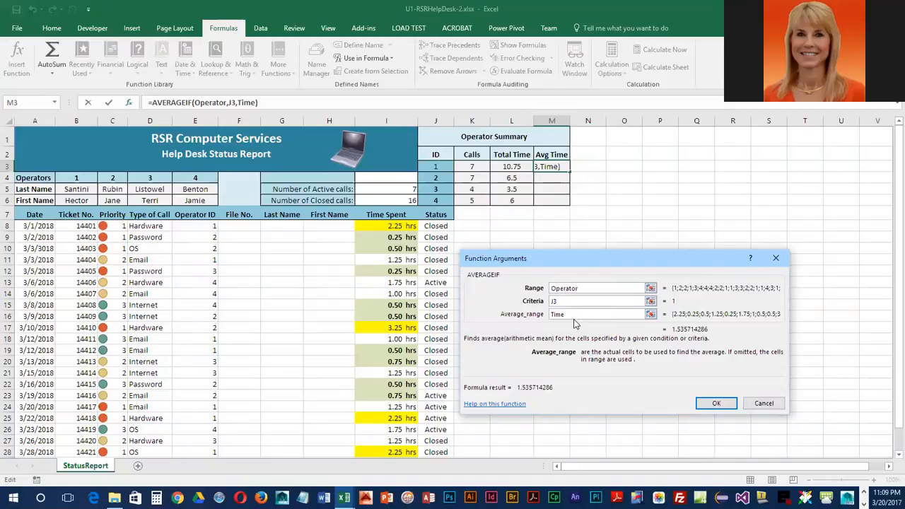
pyautogui.click(715, 403)
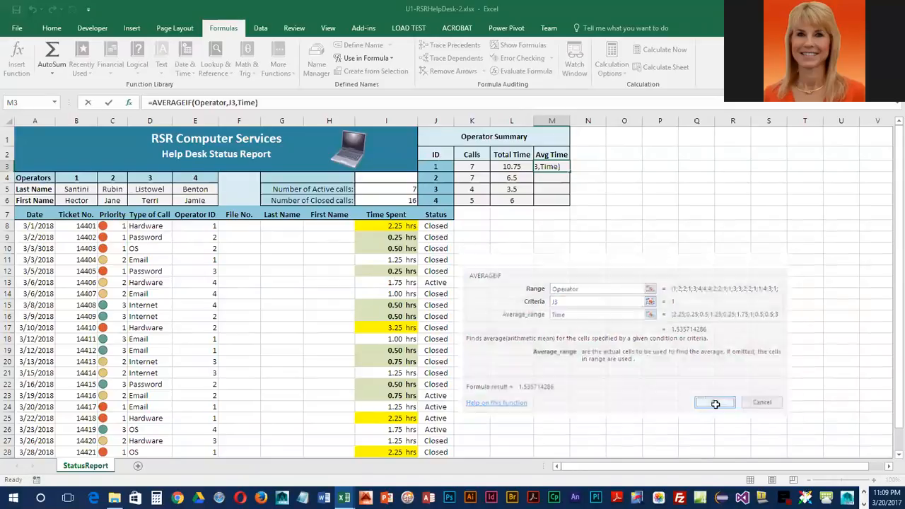
# Fill the Avg Time formula from M3 down to M6 and apply the Comma style to L3:M6.
pyautogui.moveTo(570, 170); pyautogui.dragTo(570, 205)
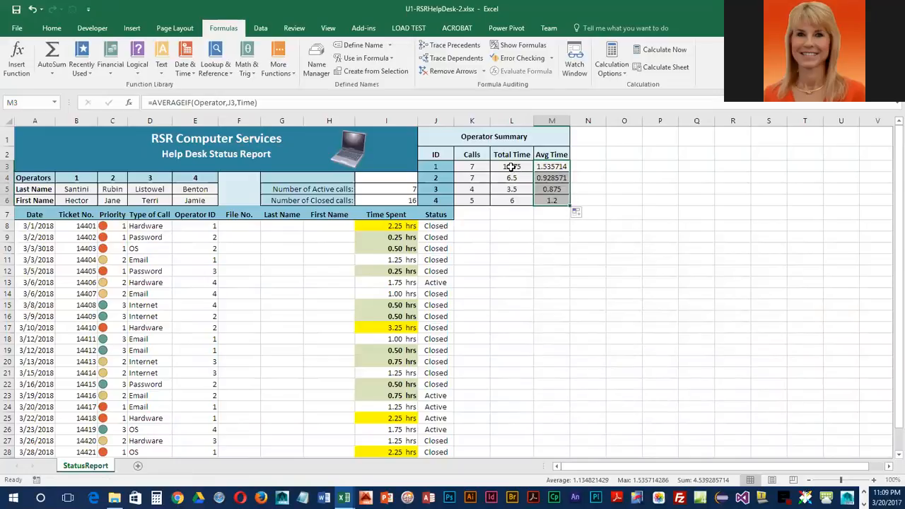
pyautogui.moveTo(510, 166); pyautogui.dragTo(547, 206)
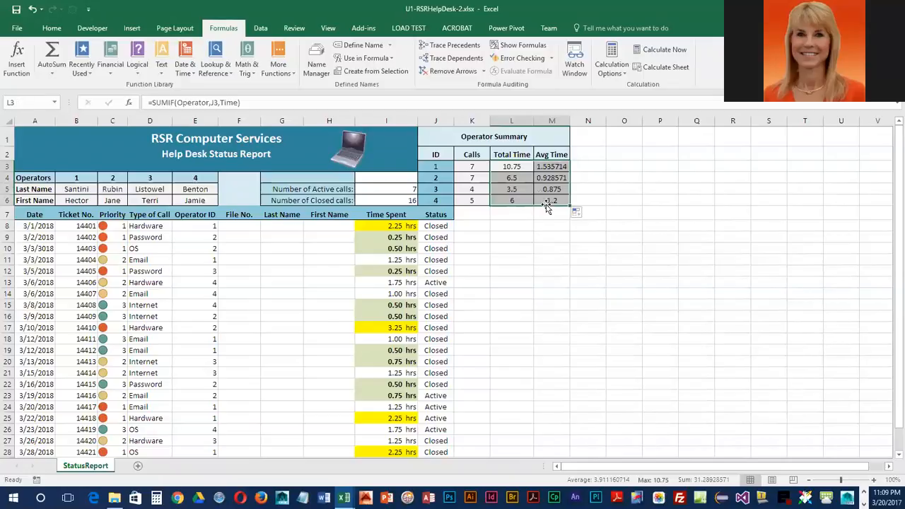
pyautogui.click(56, 29)
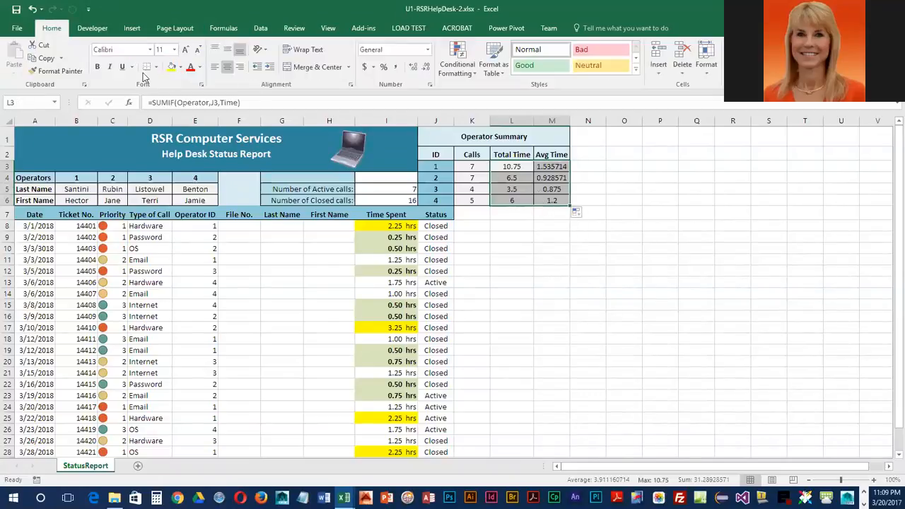
pyautogui.click(396, 67)
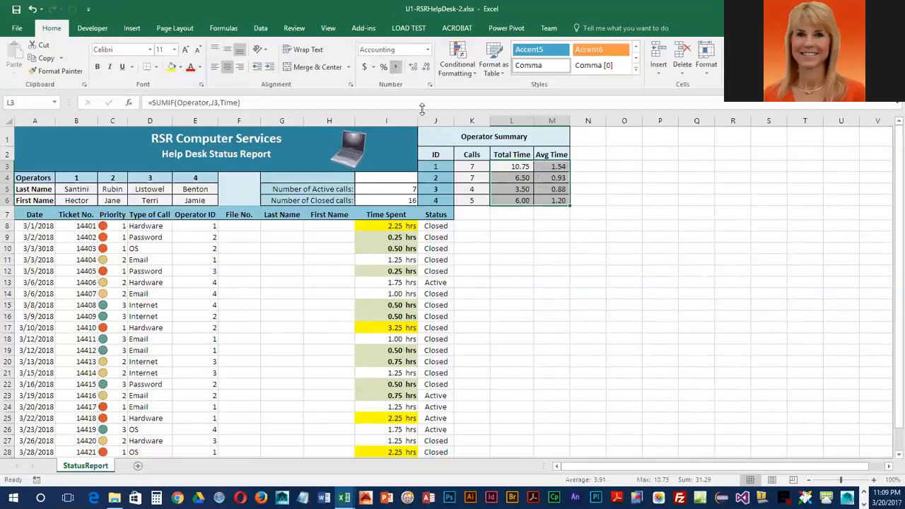
pyautogui.click(528, 260)
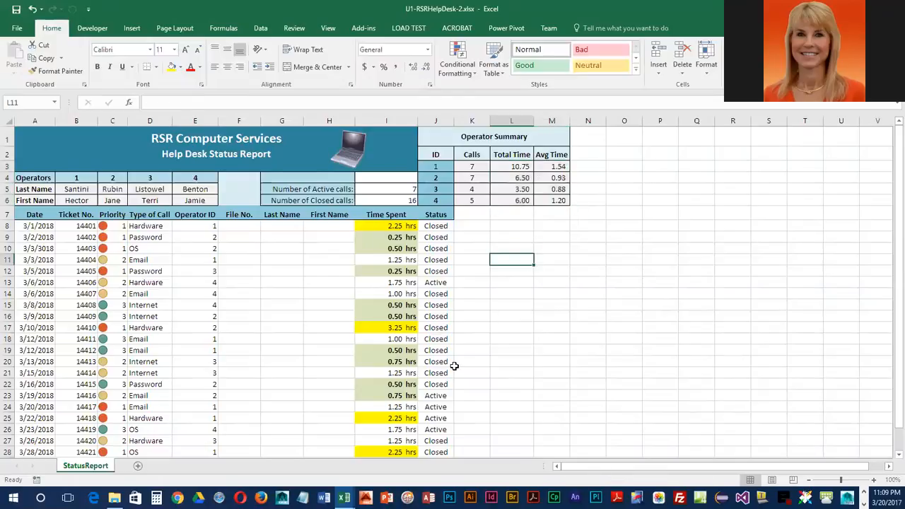
pyautogui.click(518, 177)
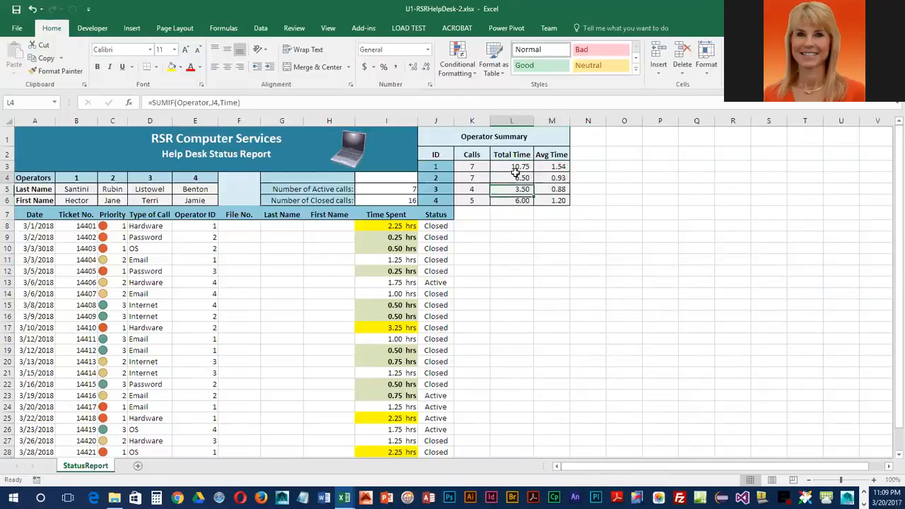
pyautogui.click(554, 176)
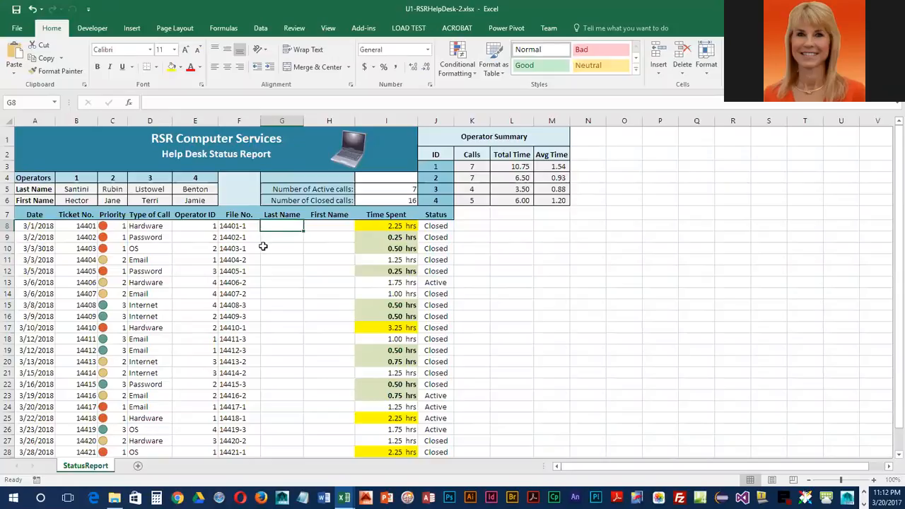
# Start an HLOOKUP in Last Name cell G8 with Operator as the lookup value, OpTable as the table array and row index 2.
pyautogui.write('=hlookup(')
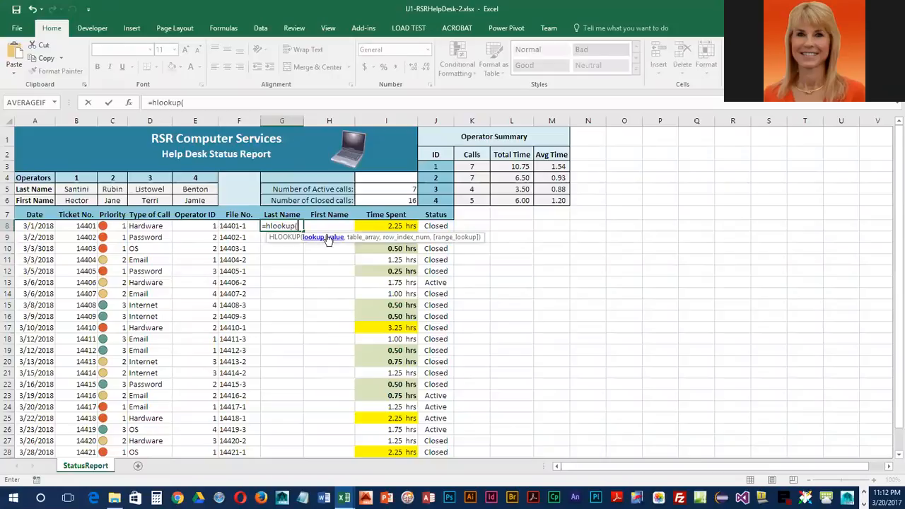
pyautogui.write('Operator,')
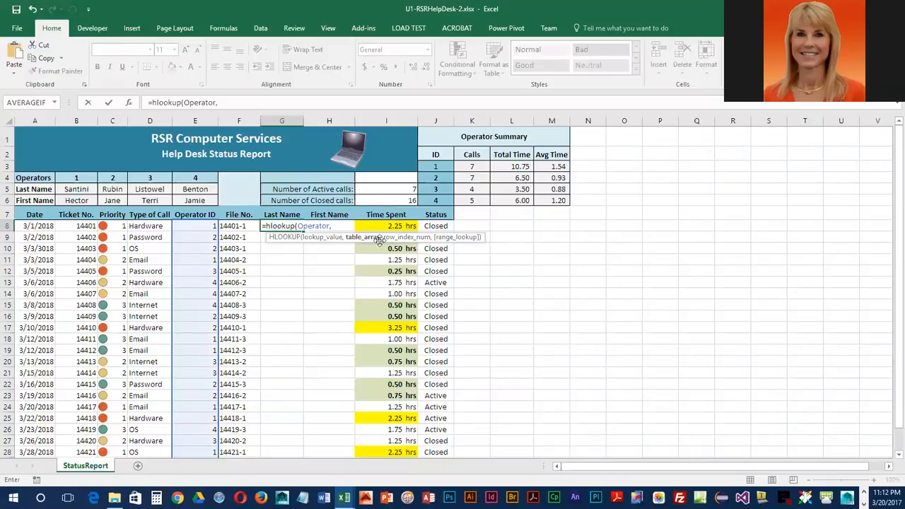
pyautogui.write('Op')
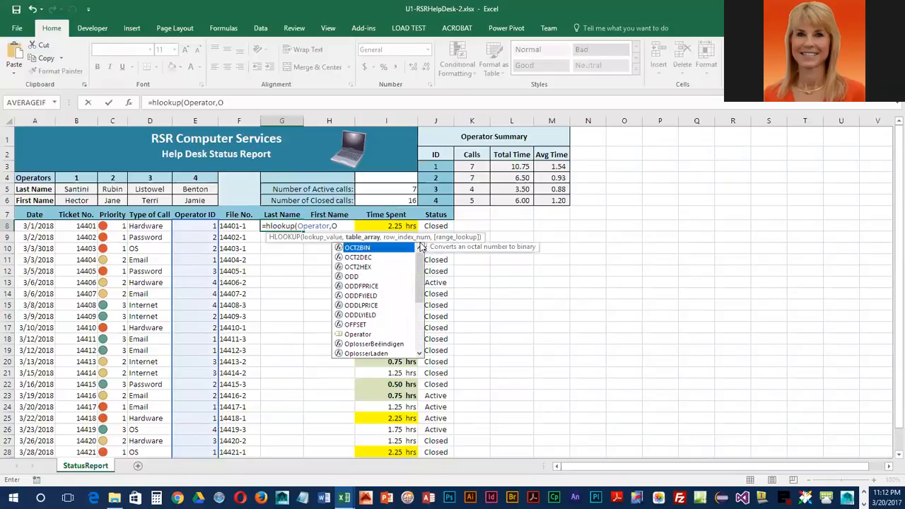
pyautogui.write('T')
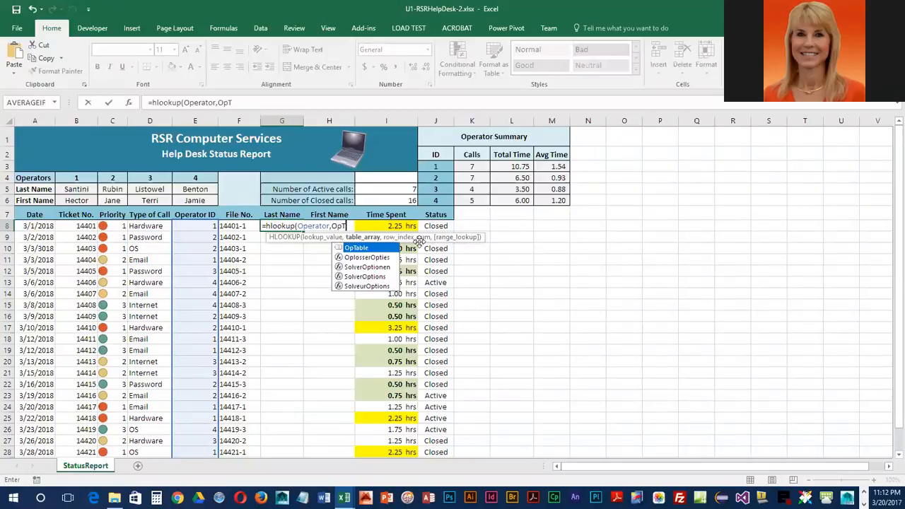
pyautogui.write('able,')
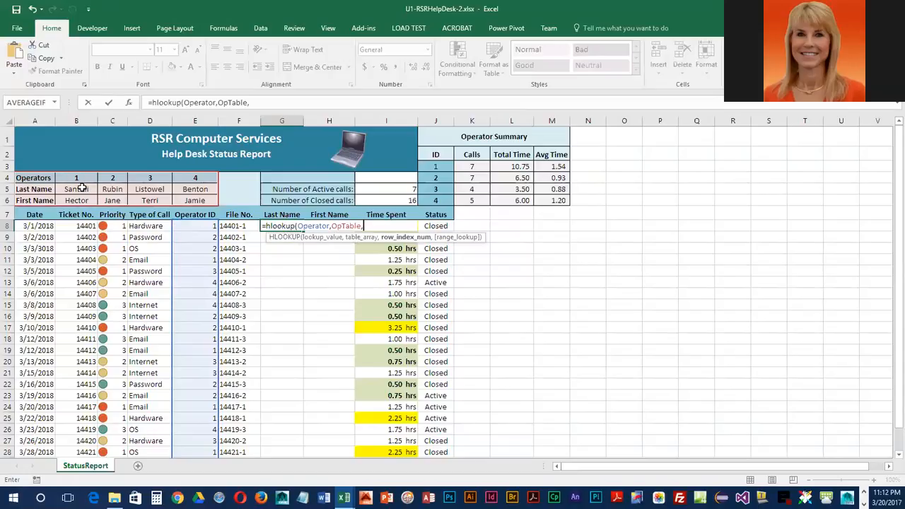
pyautogui.write('2,')
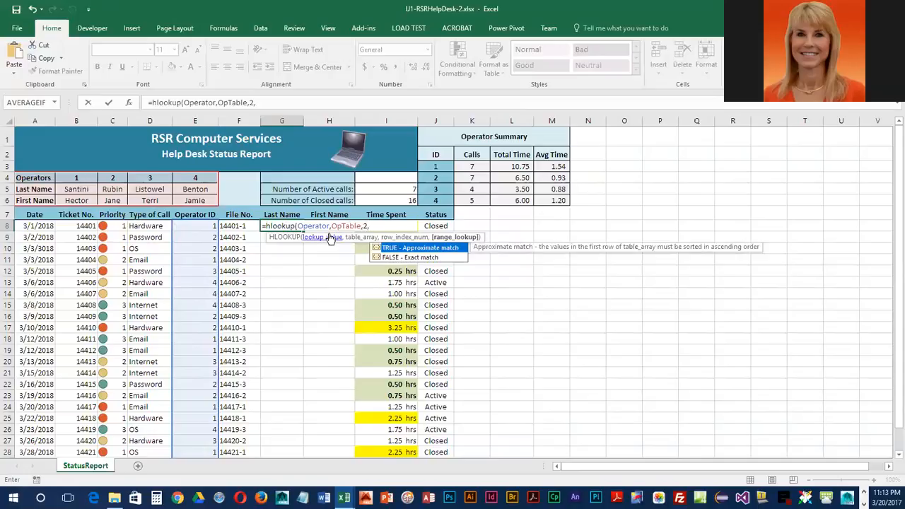
# Complete the HLOOKUP in G8 with False as the range lookup for an exact match.
pyautogui.write('False)')
pyautogui.press('BackSpace')
pyautogui.press('BackSpace')
pyautogui.press('BackSpace')
pyautogui.press('BackSpace')
pyautogui.write('le')
pyautogui.press('BackSpace')
pyautogui.write('se)')
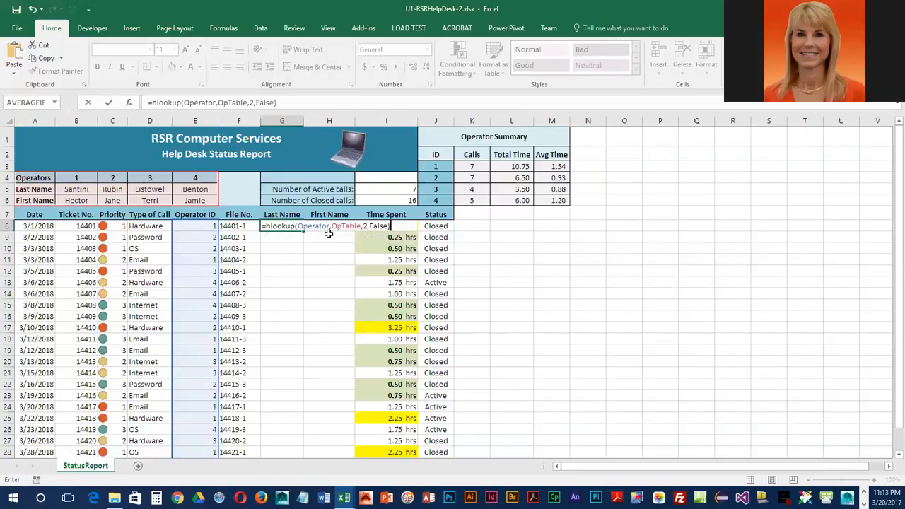
pyautogui.press('Return')
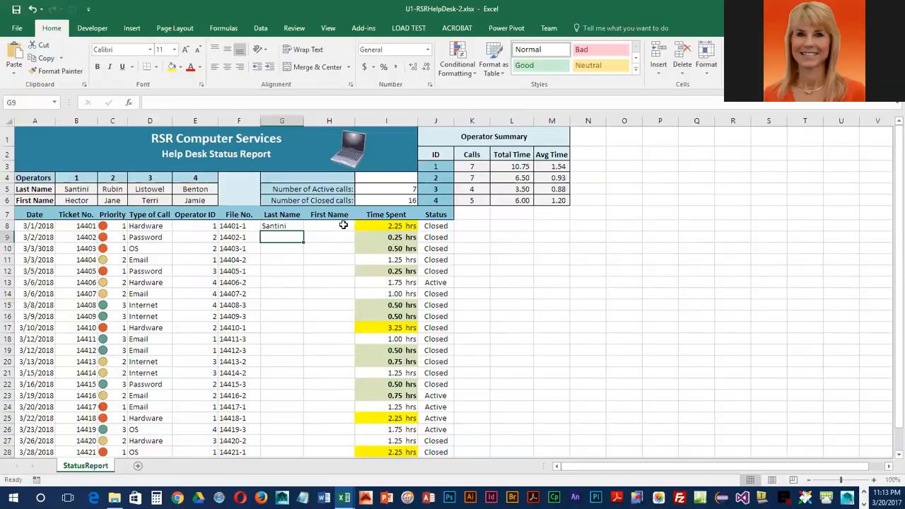
# Enter an exact-match HLOOKUP in First Name cell H8 with Operator as lookup value, OpTable as table array, row index 3 and False.
pyautogui.click(343, 225)
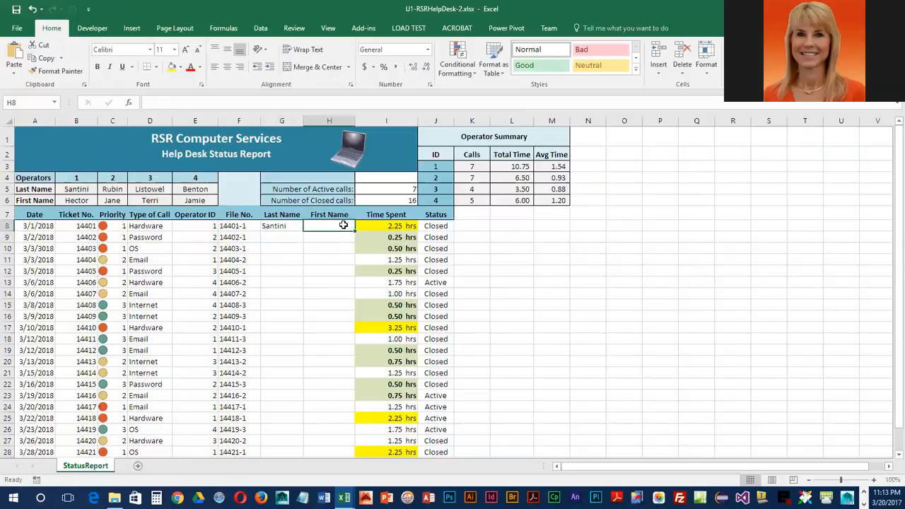
pyautogui.write('=ho')
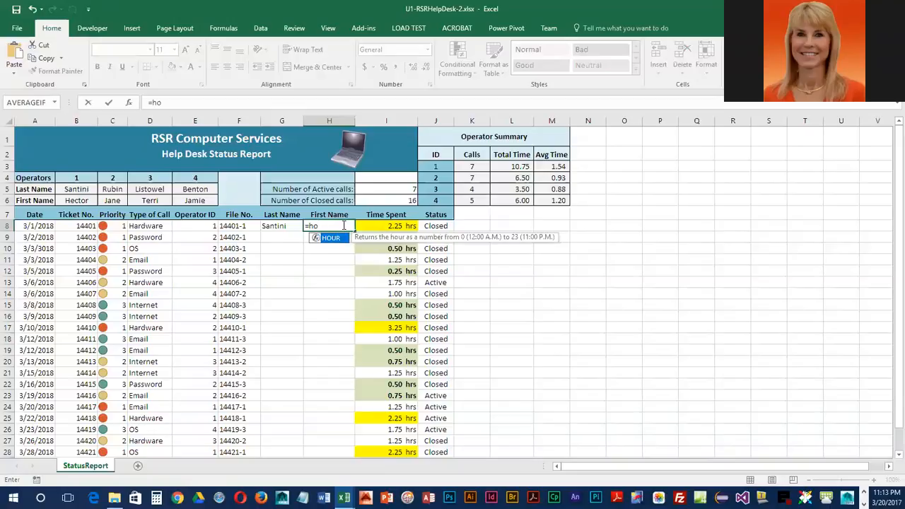
pyautogui.press('BackSpace')
pyautogui.write('lookup(')
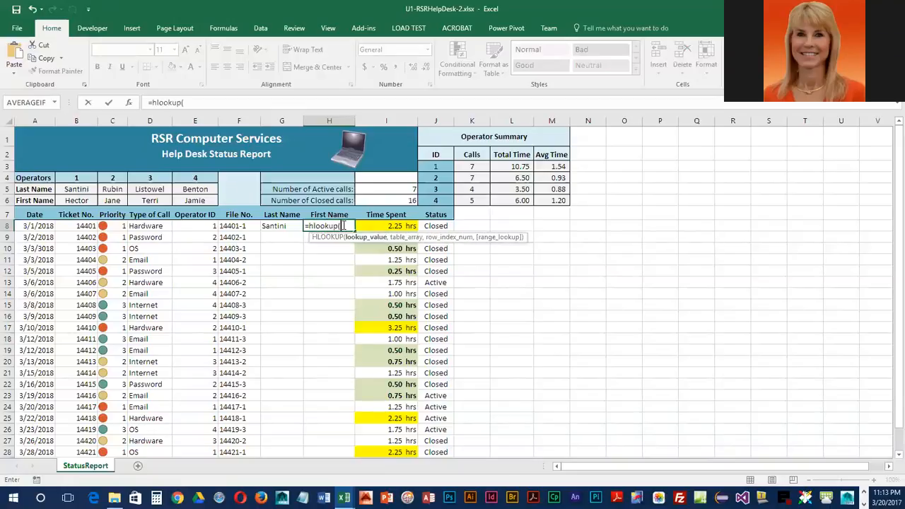
pyautogui.write('Operator,')
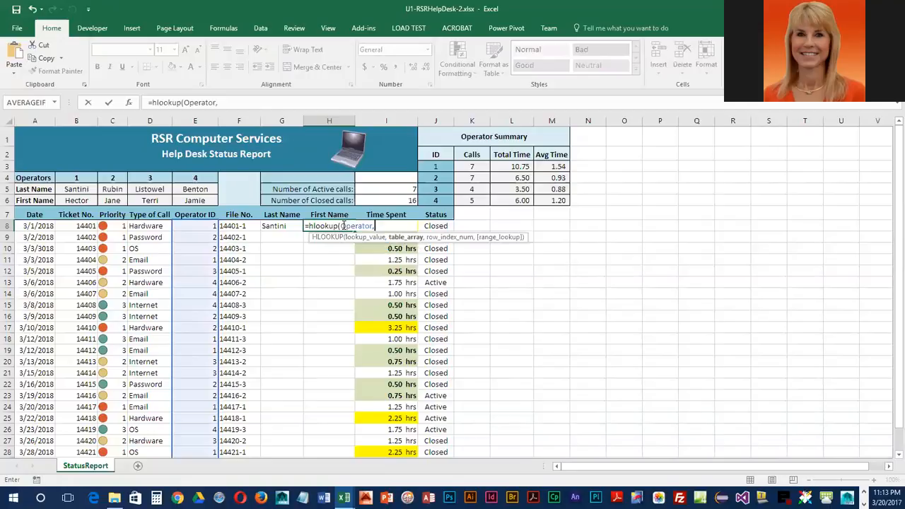
pyautogui.write('O')
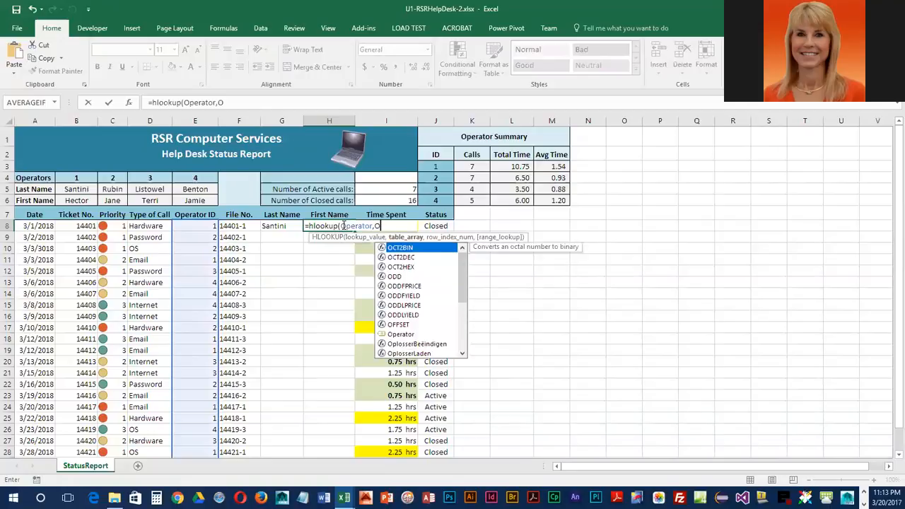
pyautogui.write('pTable,')
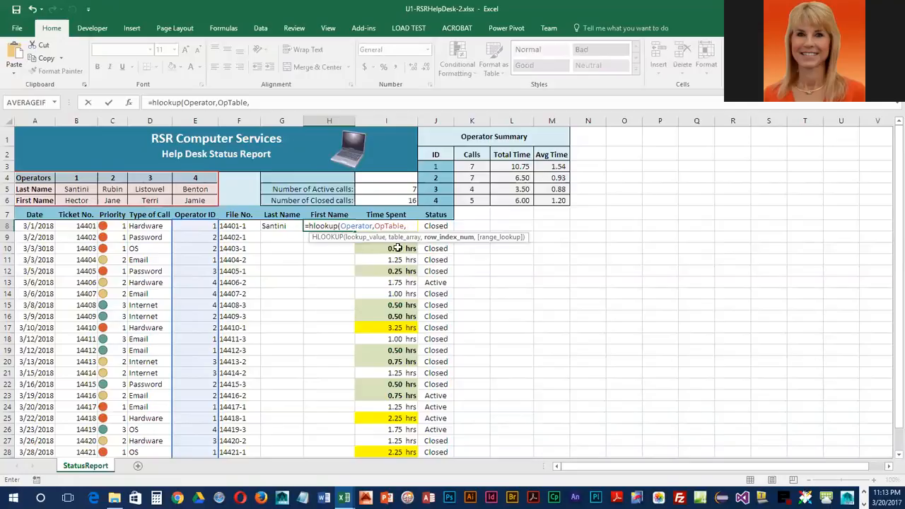
pyautogui.write('3,')
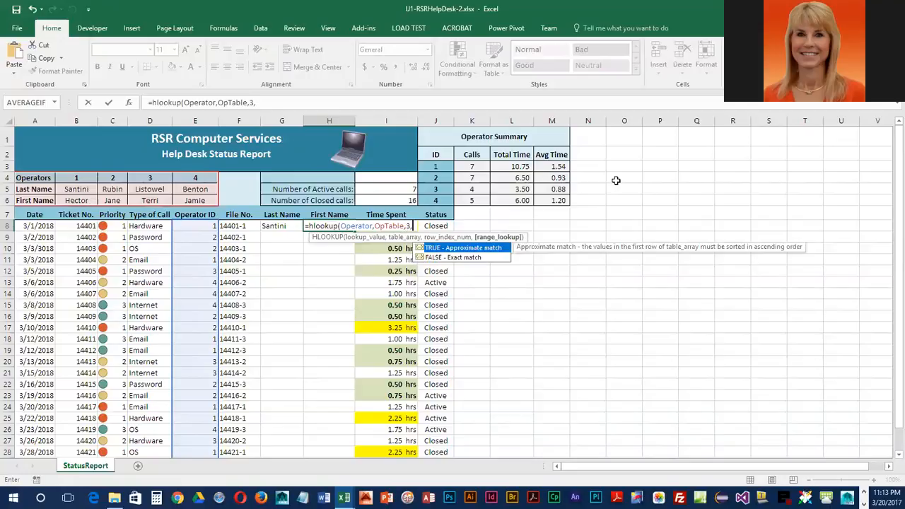
pyautogui.write('False)')
pyautogui.press('Return')
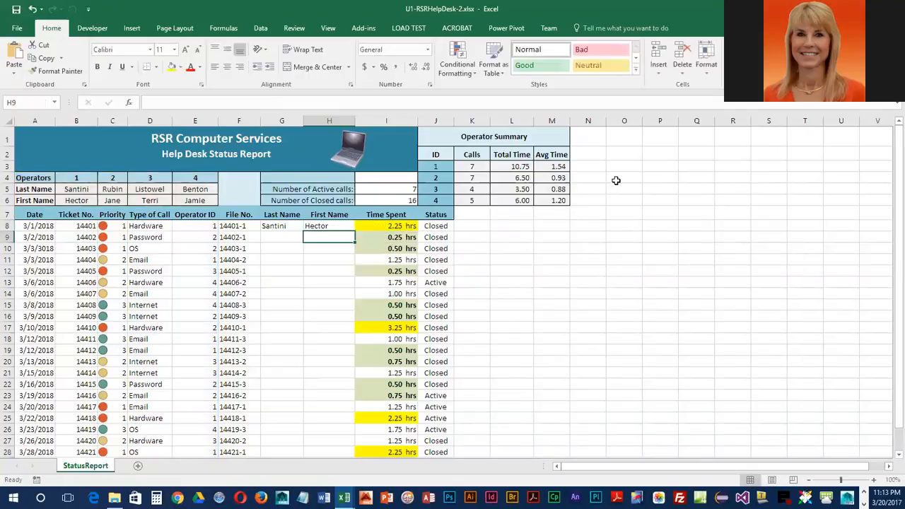
# Fill the Last Name and First Name formulas from G8:H8 down to row 30, the last ticket, and deselect the range.
pyautogui.moveTo(291, 225); pyautogui.dragTo(340, 443)
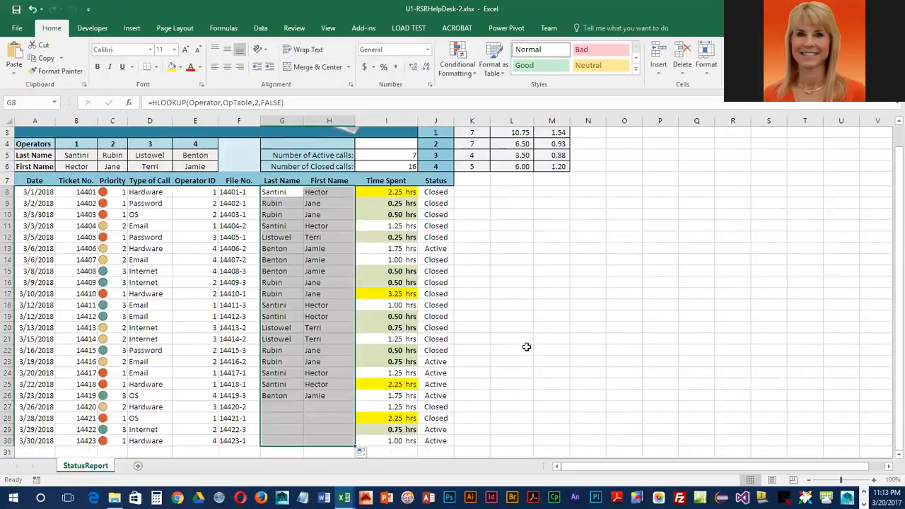
pyautogui.scroll(1, 529, 340)
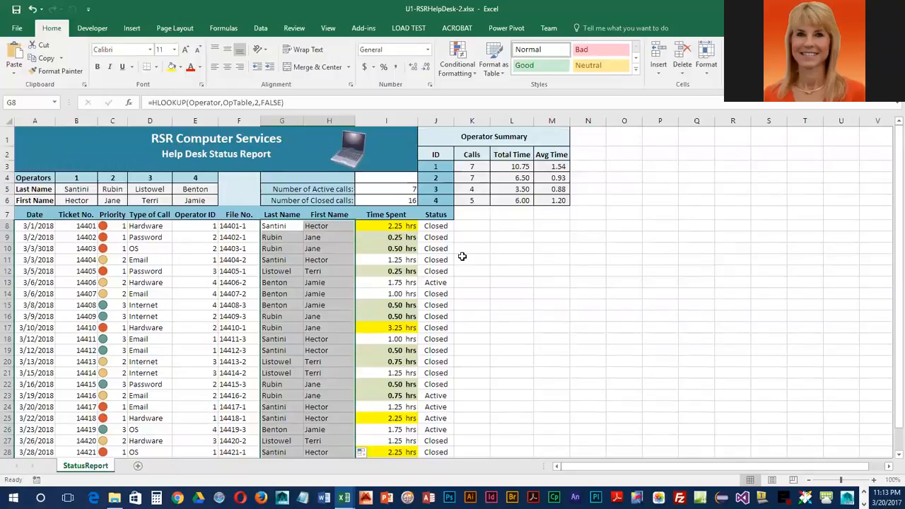
pyautogui.click(497, 256)
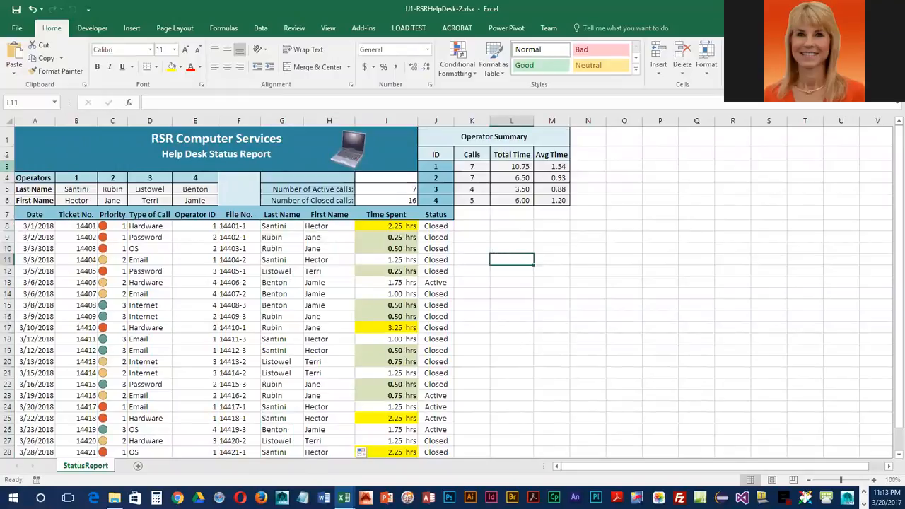